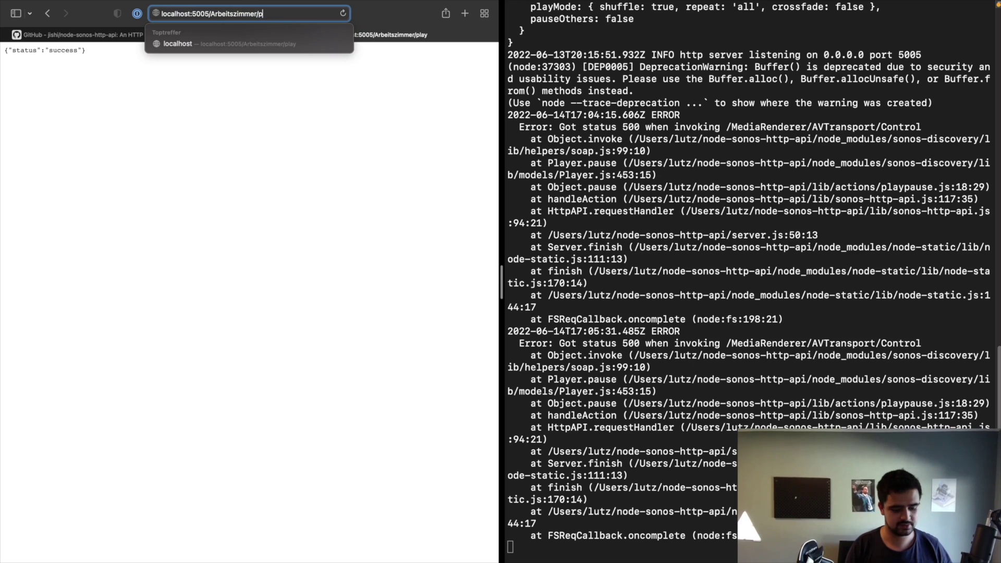
Step: Send the pause request for the Arbeitszimmer speaker by loading localhost:5005/Arbeitszimmer/pause
{"action": "key", "text": "Return"}
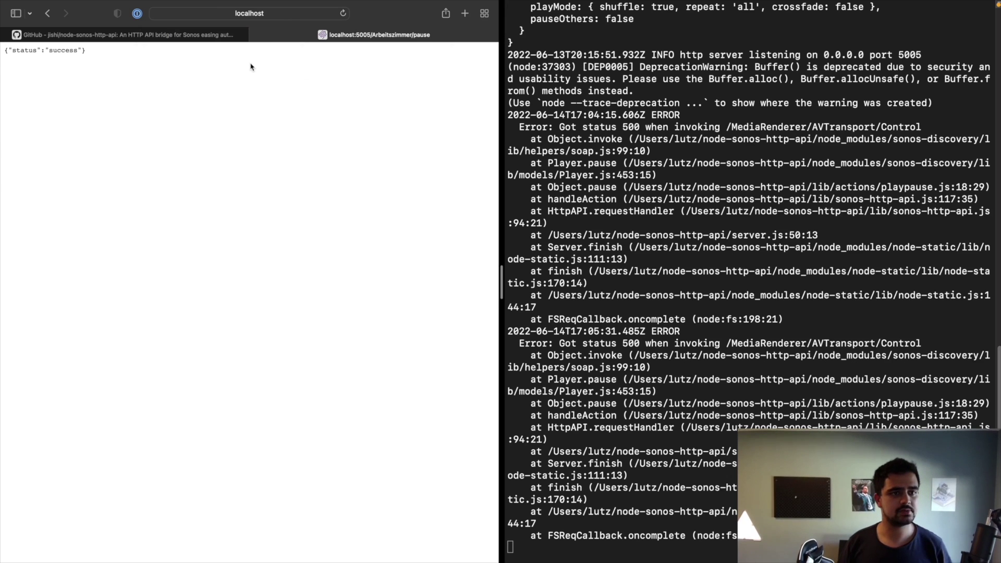
Step: Review the node-sonos-http-api README on GitHub for its command URLs, usage examples and list of supported actions
{"action": "left_click", "coordinate": [209, 36]}
{"action": "mouse_move", "coordinate": [305, 226]}
{"action": "scroll", "coordinate": [308, 237], "scroll_direction": "up", "scroll_amount": 10}
{"action": "scroll", "coordinate": [320, 255], "scroll_direction": "down", "scroll_amount": 5}
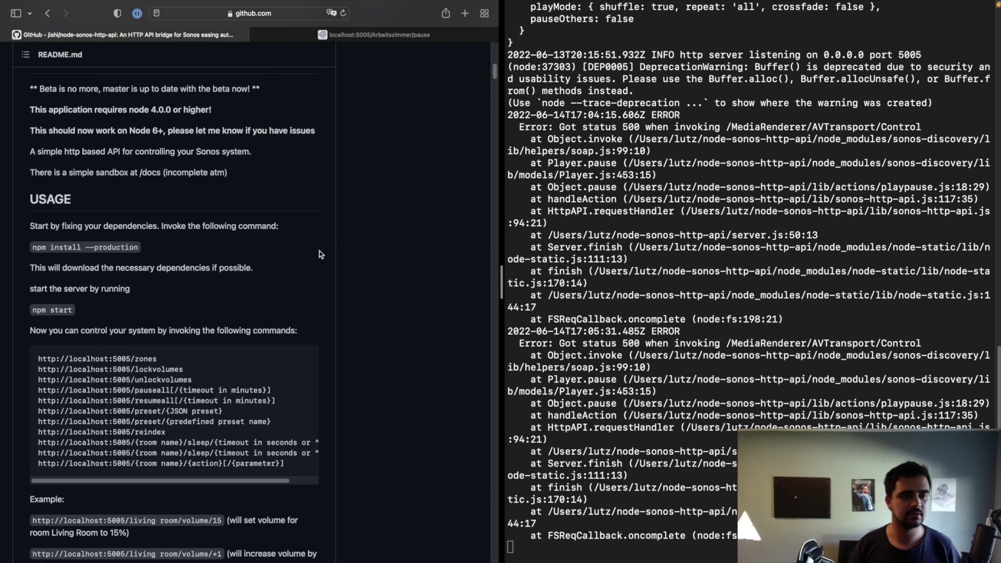
{"action": "scroll", "coordinate": [242, 246], "scroll_direction": "down", "scroll_amount": 3}
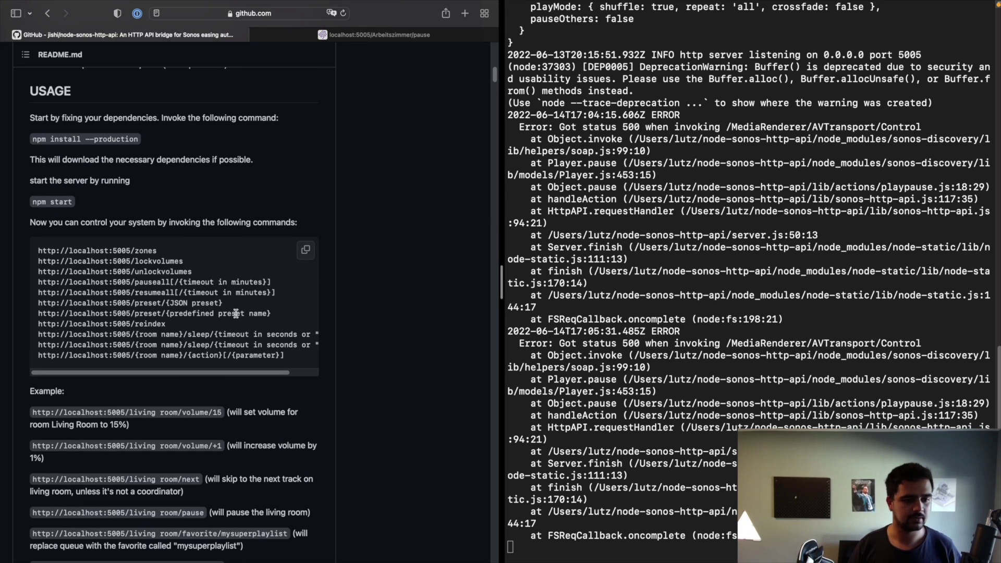
{"action": "scroll", "coordinate": [186, 327], "scroll_direction": "down", "scroll_amount": 1}
{"action": "scroll", "coordinate": [186, 328], "scroll_direction": "down", "scroll_amount": 2}
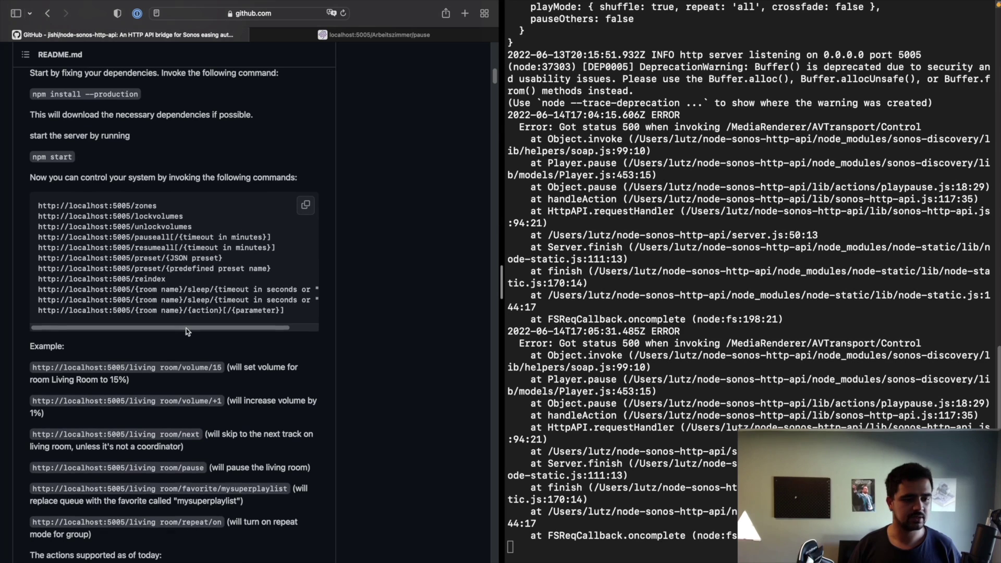
{"action": "scroll", "coordinate": [203, 334], "scroll_direction": "down", "scroll_amount": 15}
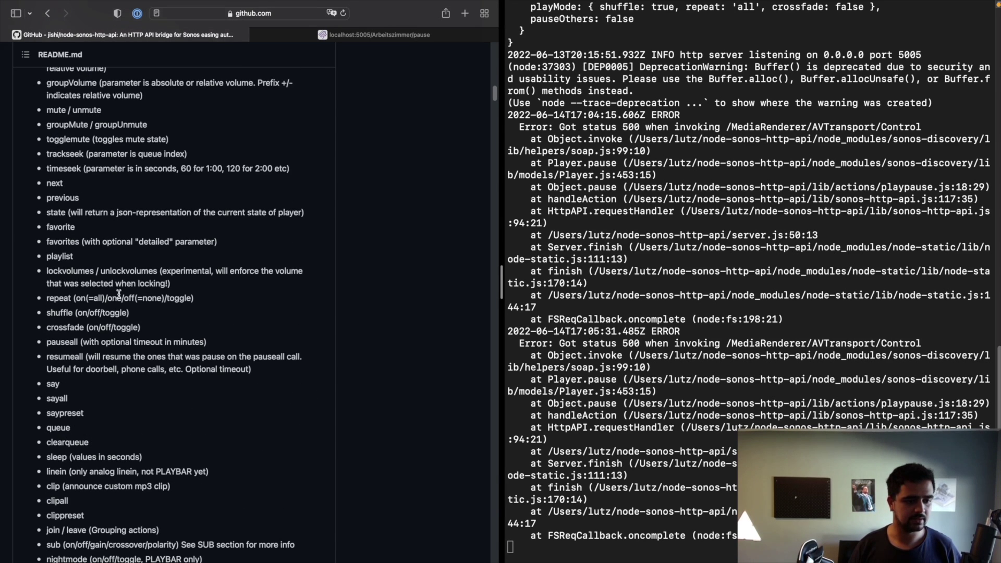
{"action": "scroll", "coordinate": [117, 292], "scroll_direction": "down", "scroll_amount": 20}
{"action": "scroll", "coordinate": [126, 290], "scroll_direction": "down", "scroll_amount": 20}
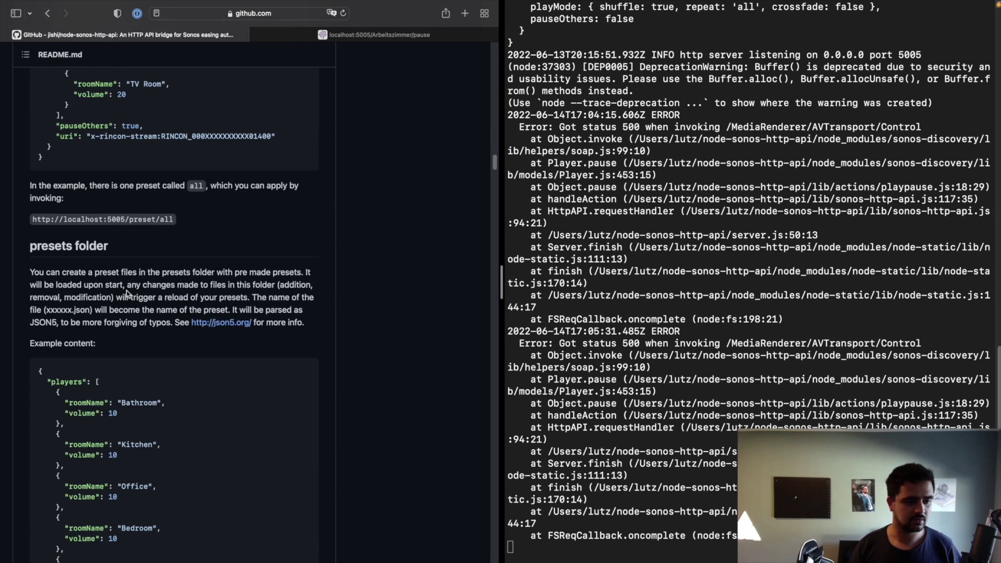
Step: Read the README's Say (TTS support) section, including the VoiceRSS action syntax and the say and sayall examples
{"action": "scroll", "coordinate": [126, 290], "scroll_direction": "up", "scroll_amount": 1}
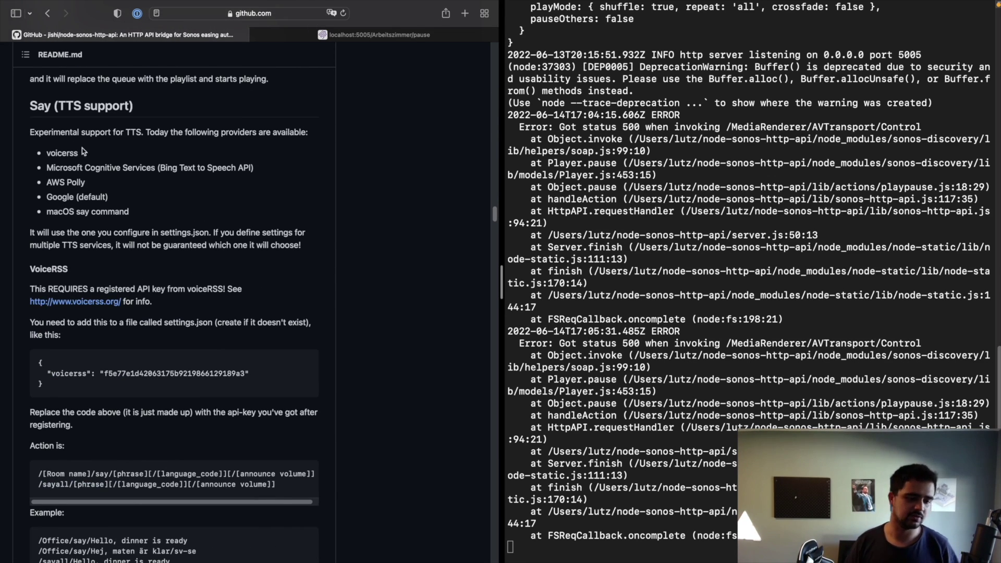
{"action": "scroll", "coordinate": [177, 335], "scroll_direction": "down", "scroll_amount": 5}
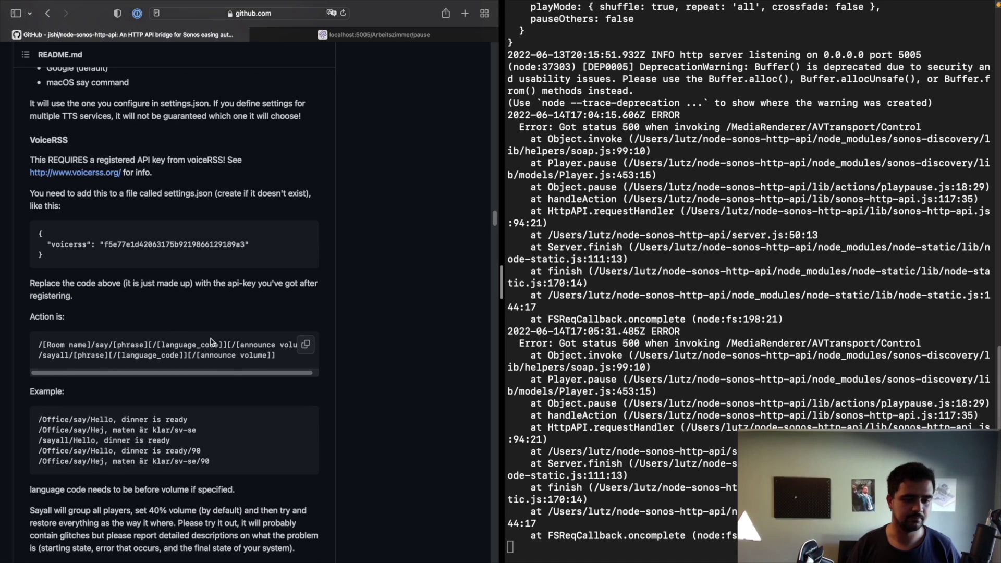
{"action": "left_click_drag", "start_coordinate": [73, 441], "coordinate": [257, 441]}
{"action": "left_click", "coordinate": [255, 437]}
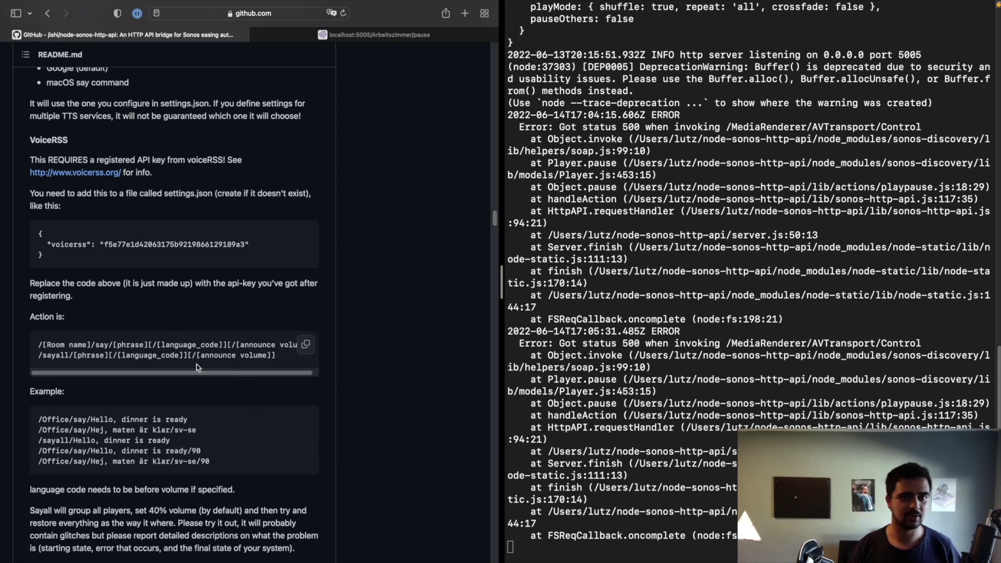
{"action": "scroll", "coordinate": [196, 368], "scroll_direction": "down", "scroll_amount": 5}
{"action": "scroll", "coordinate": [205, 386], "scroll_direction": "up", "scroll_amount": 5}
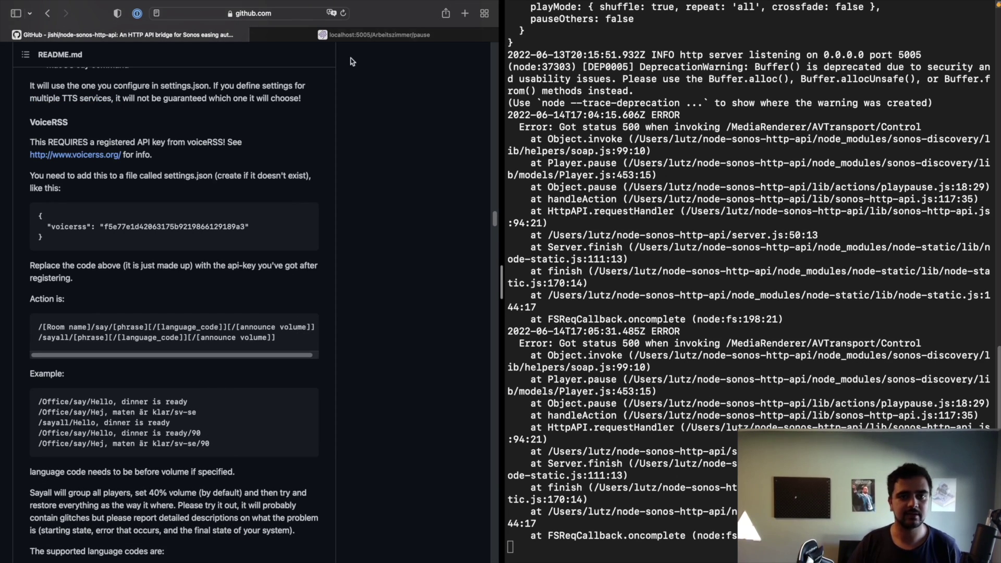
Step: Return to the localhost page and copy its Arbeitszimmer/pause request URL
{"action": "left_click", "coordinate": [371, 35]}
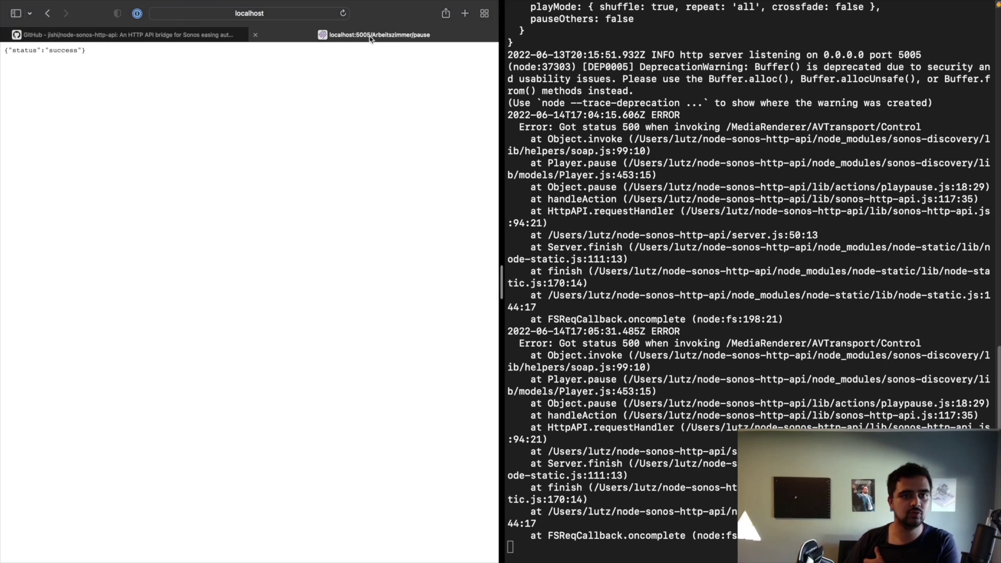
{"action": "left_click", "coordinate": [299, 16]}
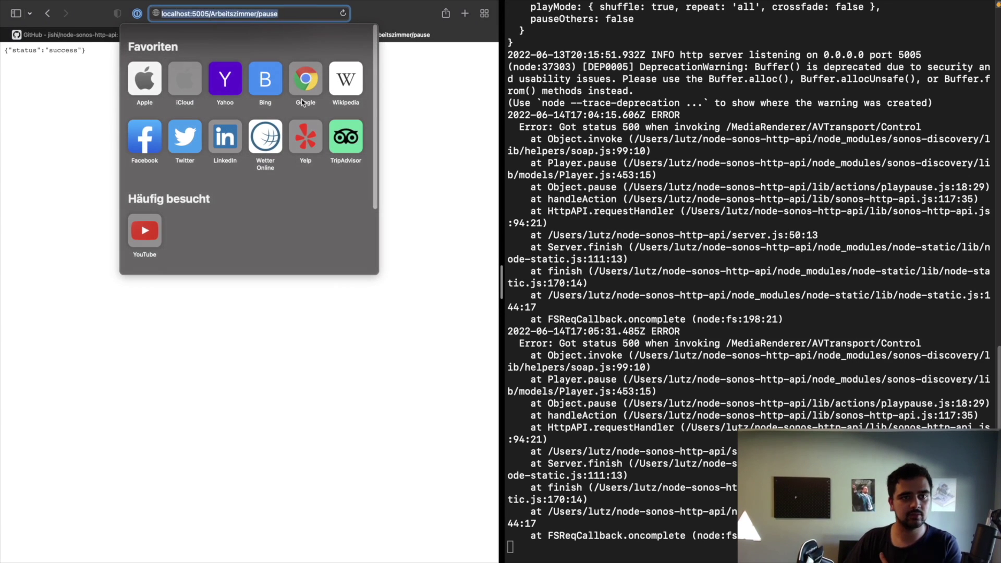
{"action": "left_click", "coordinate": [386, 144]}
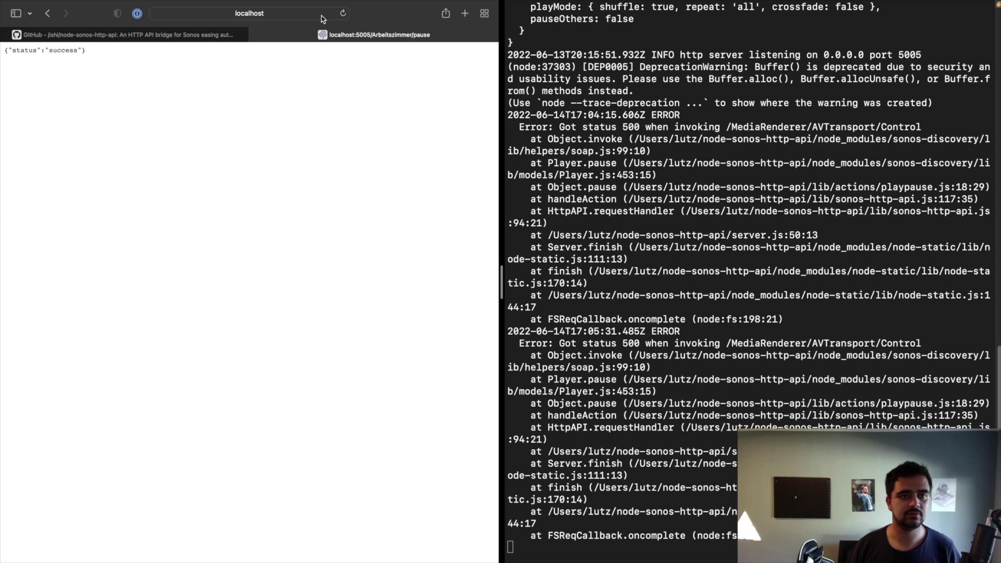
{"action": "left_click", "coordinate": [287, 13]}
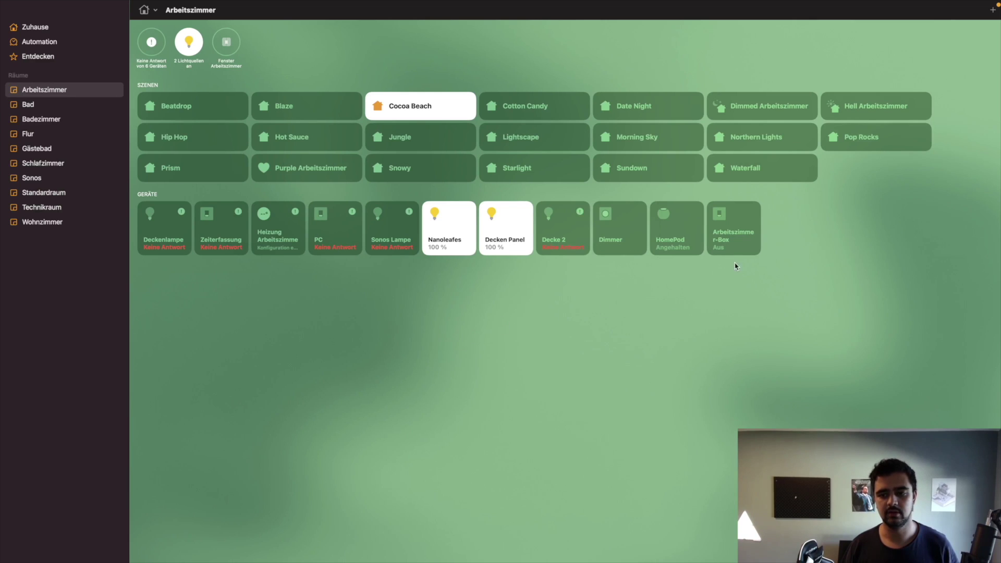
Step: In the Home app, start a new automation from the Arbeitszimmer-Box settings with the event "Wenn ein Gerät gesteuert wird"
{"action": "right_click", "coordinate": [731, 244]}
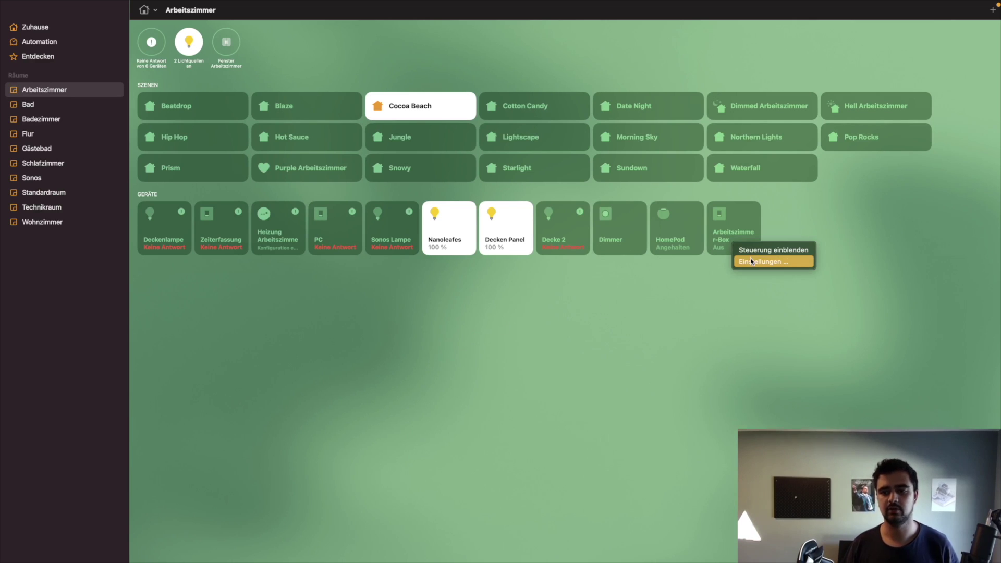
{"action": "left_click", "coordinate": [752, 262]}
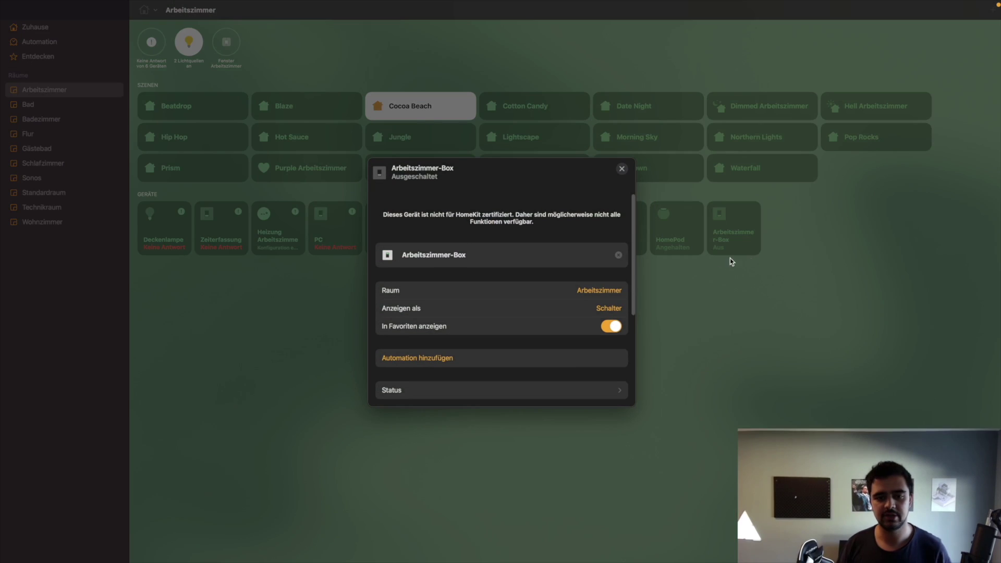
{"action": "scroll", "coordinate": [414, 316], "scroll_direction": "down", "scroll_amount": 3}
{"action": "scroll", "coordinate": [420, 318], "scroll_direction": "up", "scroll_amount": 1}
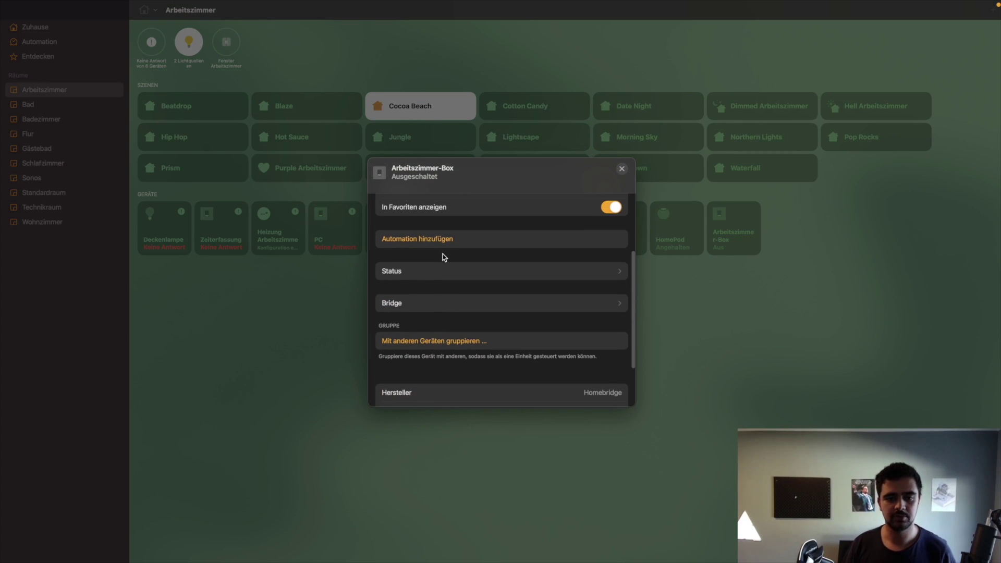
{"action": "left_click", "coordinate": [444, 240]}
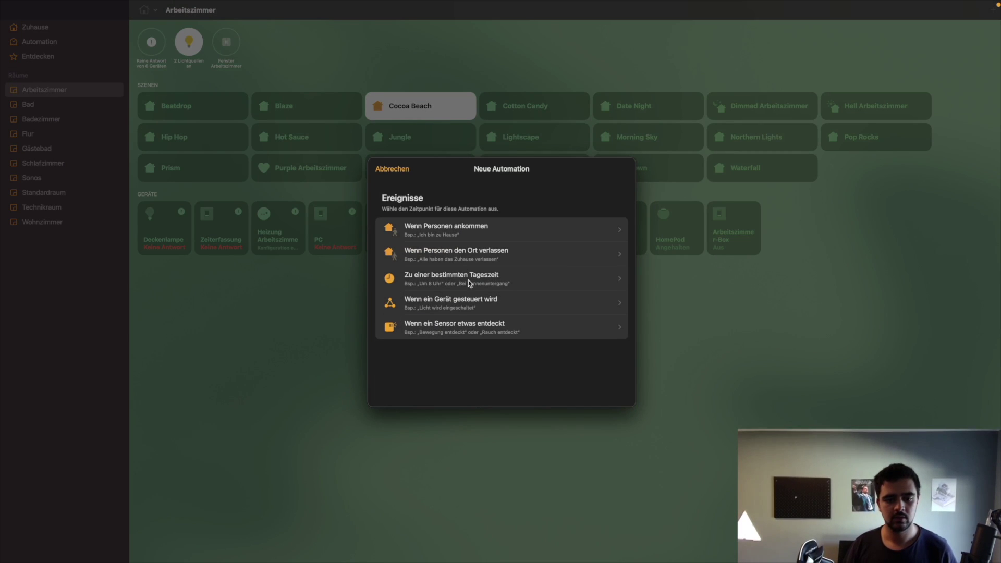
{"action": "left_click", "coordinate": [465, 299]}
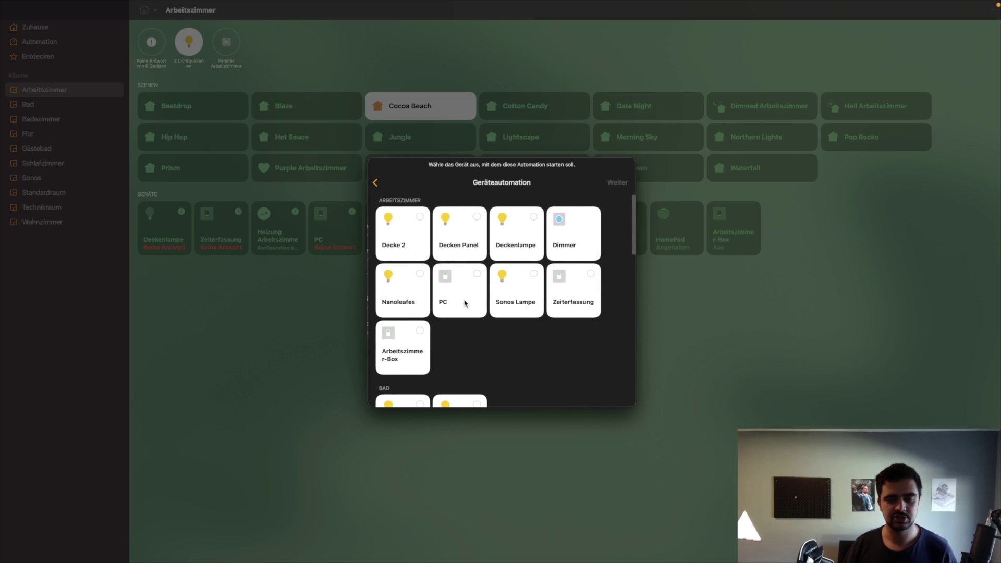
Step: Choose Arbeitszimmer-Box as the automation's trigger device and set its trigger state to aktiv
{"action": "scroll", "coordinate": [461, 311], "scroll_direction": "down", "scroll_amount": 5}
{"action": "scroll", "coordinate": [461, 319], "scroll_direction": "up", "scroll_amount": 3}
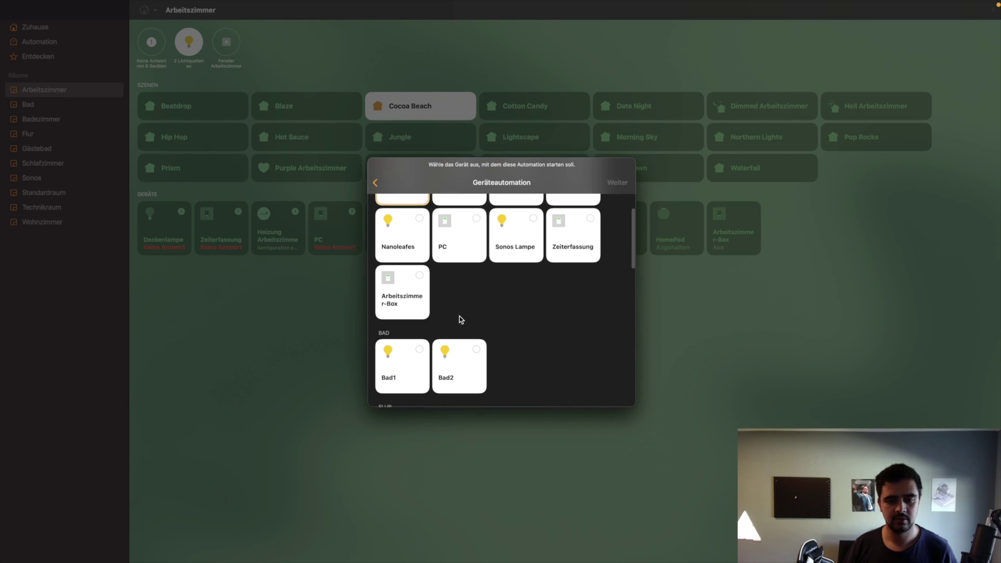
{"action": "left_click", "coordinate": [425, 313]}
{"action": "scroll", "coordinate": [449, 315], "scroll_direction": "down", "scroll_amount": 5}
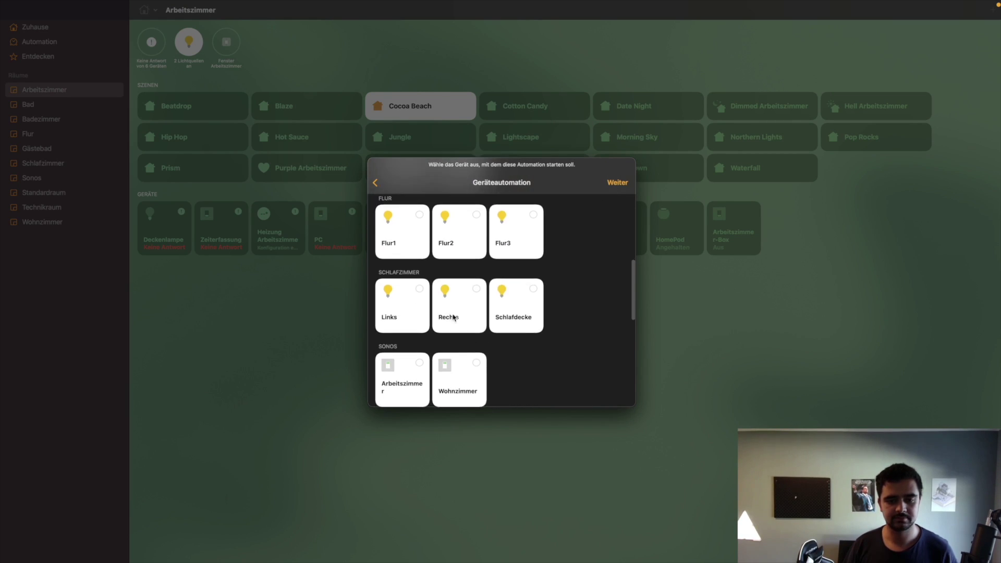
{"action": "scroll", "coordinate": [451, 317], "scroll_direction": "down", "scroll_amount": 5}
{"action": "left_click", "coordinate": [616, 182]}
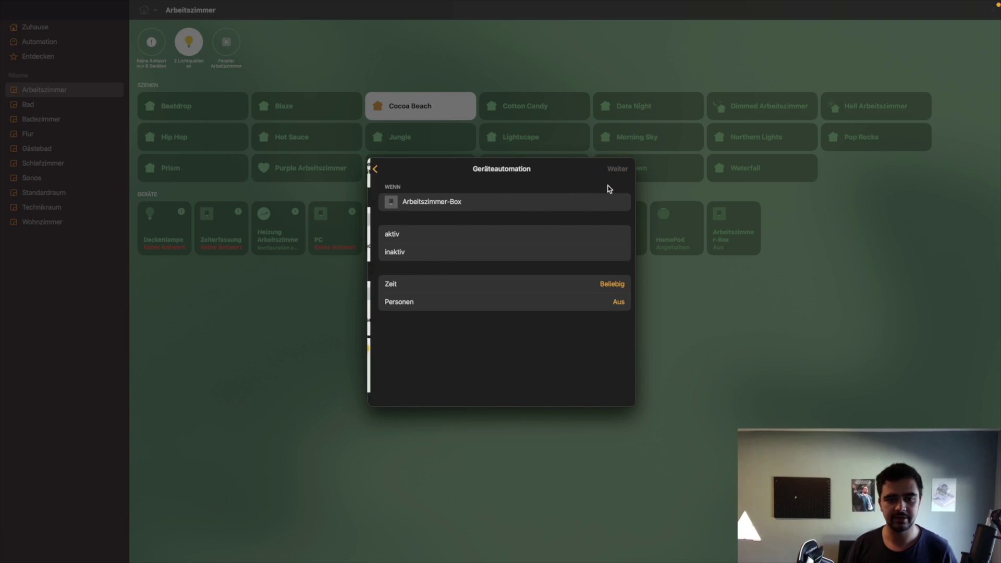
{"action": "left_click", "coordinate": [438, 233]}
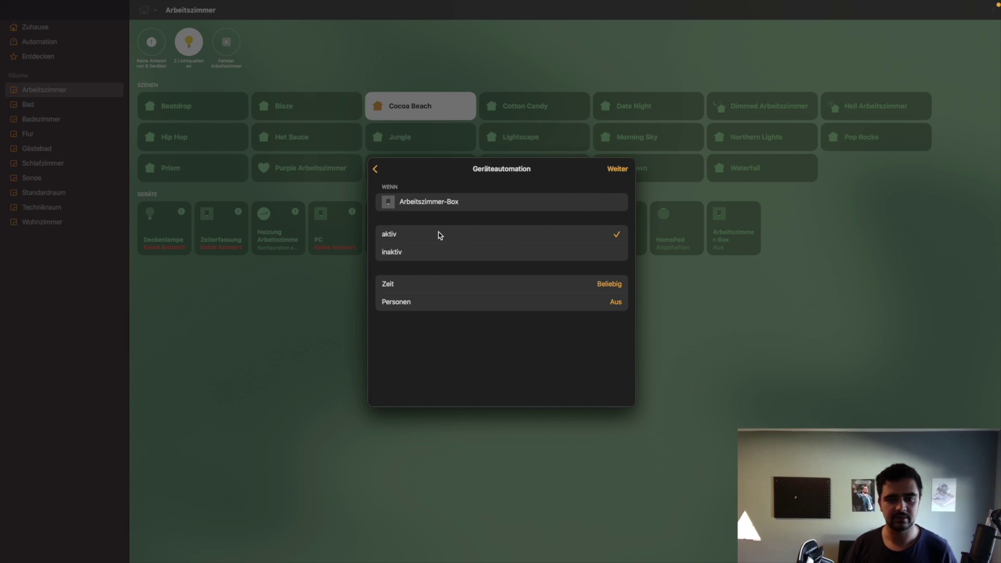
{"action": "left_click", "coordinate": [616, 169]}
Step: Convert the automation to a Kurzbefehl and remove its default "Szenen und Geräte festlegen" action
{"action": "scroll", "coordinate": [509, 313], "scroll_direction": "down", "scroll_amount": 10}
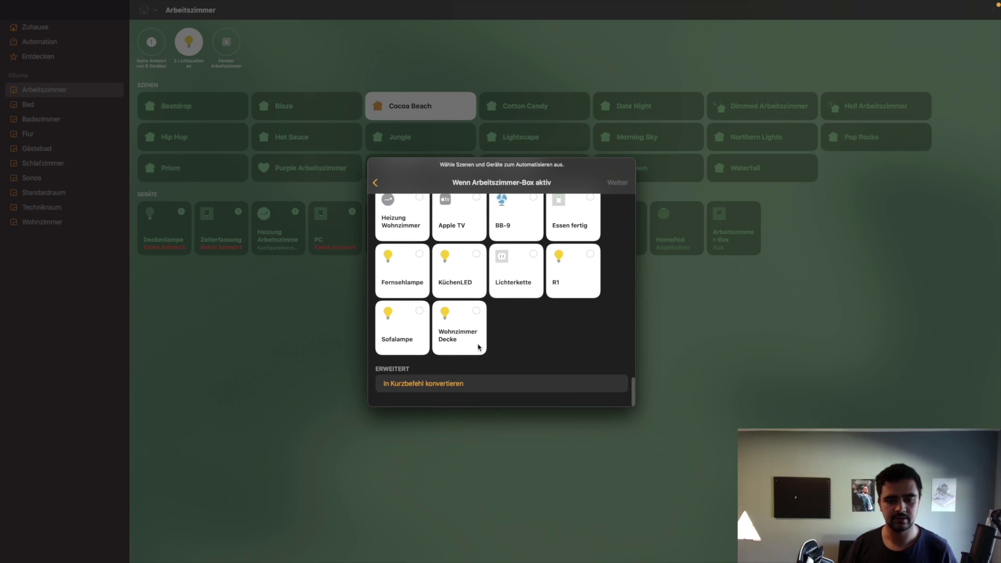
{"action": "left_click", "coordinate": [449, 385]}
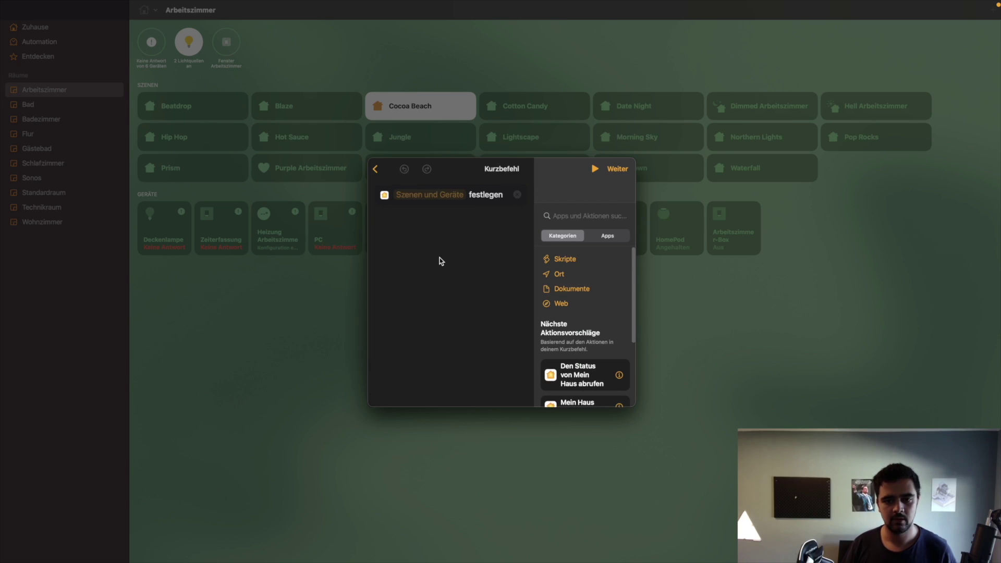
{"action": "left_click", "coordinate": [516, 195]}
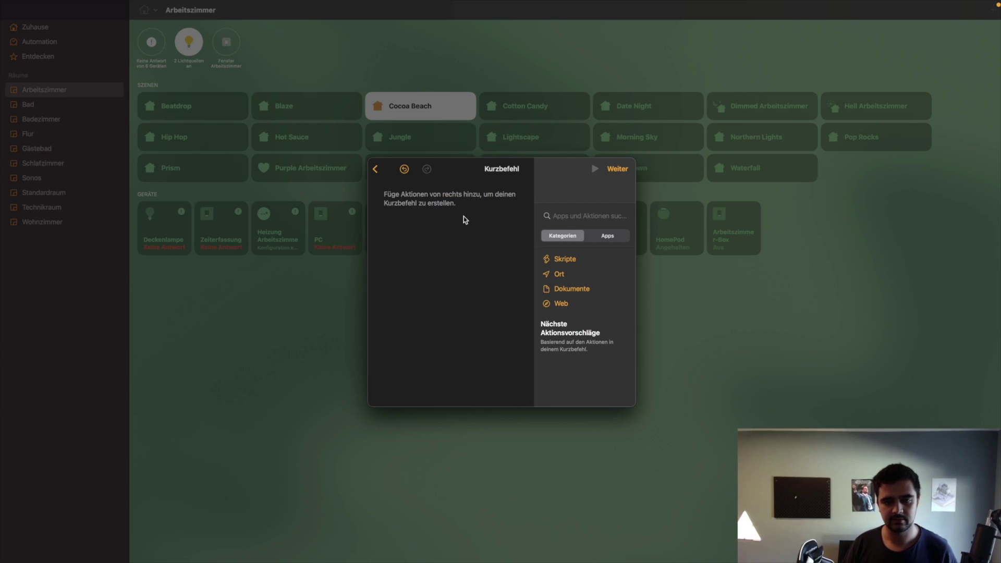
Step: Add the web request action "Inhalte von URL abrufen" to the empty Kurzbefehl
{"action": "left_click", "coordinate": [566, 304]}
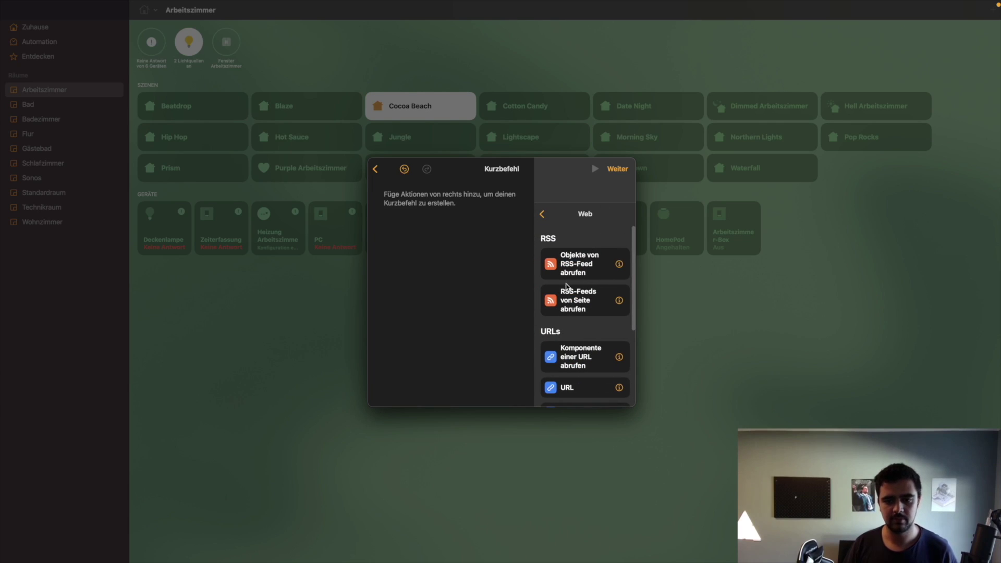
{"action": "scroll", "coordinate": [568, 308], "scroll_direction": "down", "scroll_amount": 5}
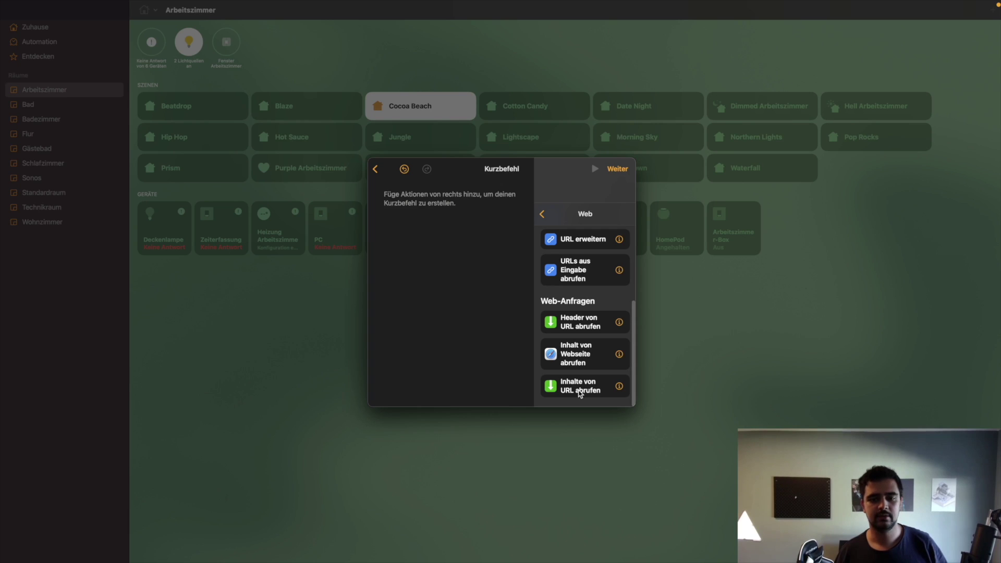
{"action": "left_click", "coordinate": [580, 390]}
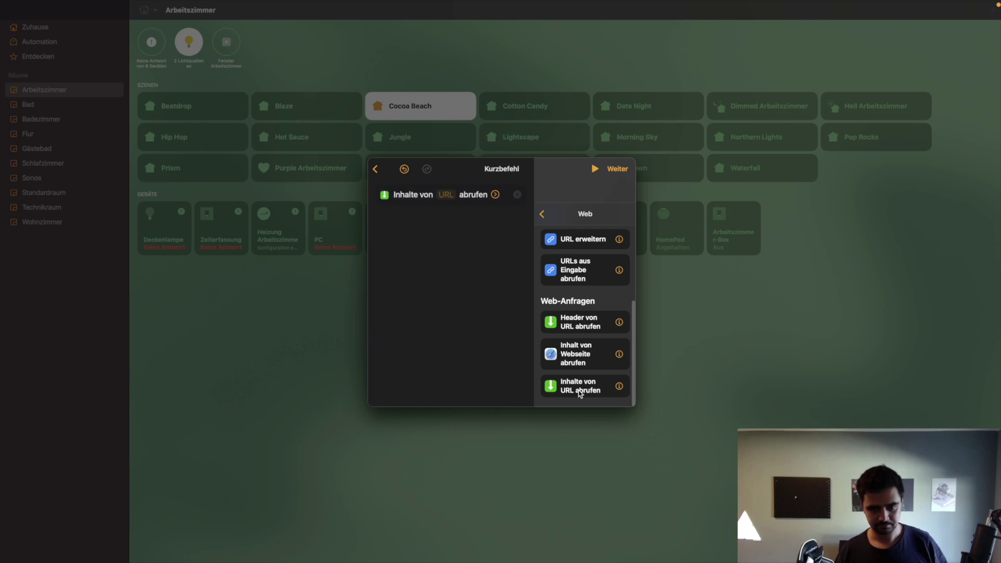
{"action": "left_click", "coordinate": [444, 194]}
{"action": "type", "text": "http://localhost:5005/Arbeitszimmer/pause"}
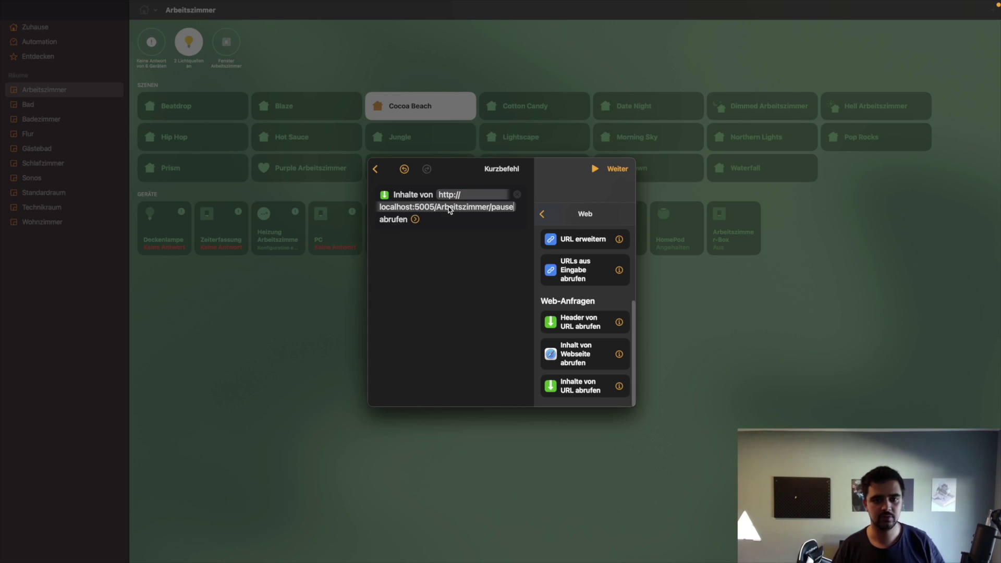
{"action": "left_click_drag", "start_coordinate": [515, 207], "coordinate": [495, 210]}
{"action": "type", "text": "play"}
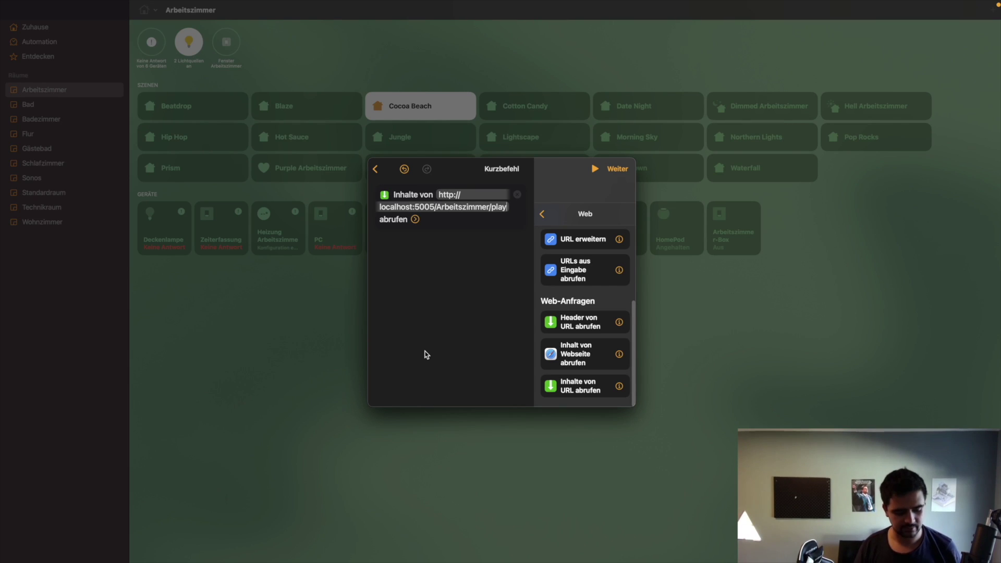
Step: Open the Netzwerk system settings and copy the Mac's WLAN IP address
{"action": "key", "text": "super+space"}
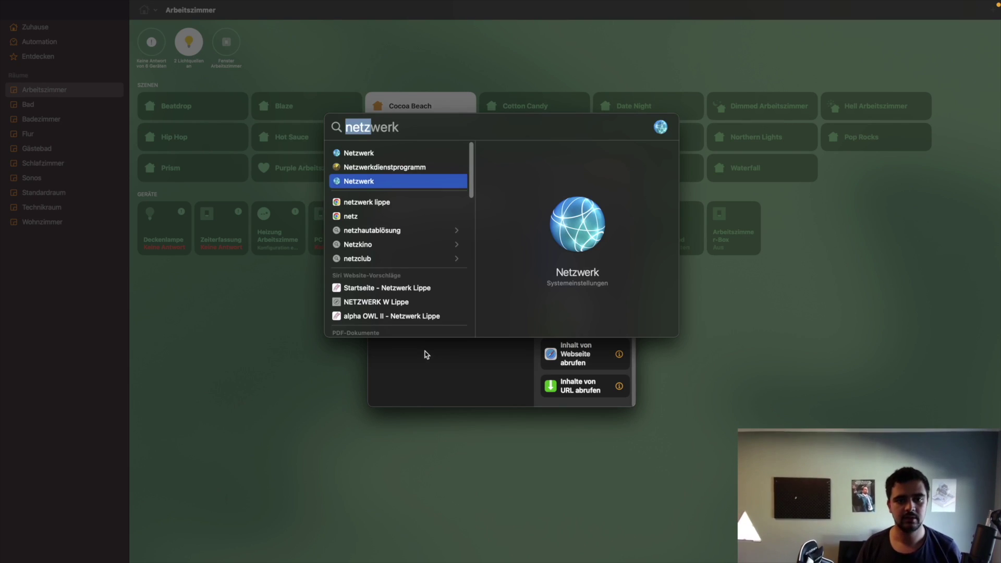
{"action": "key", "text": "Return"}
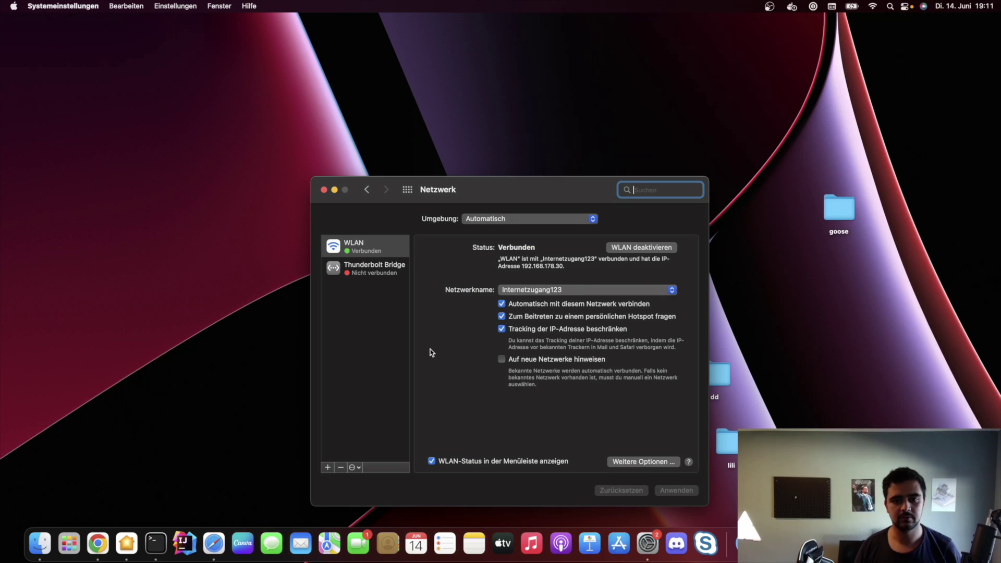
{"action": "left_click_drag", "start_coordinate": [564, 266], "coordinate": [521, 267]}
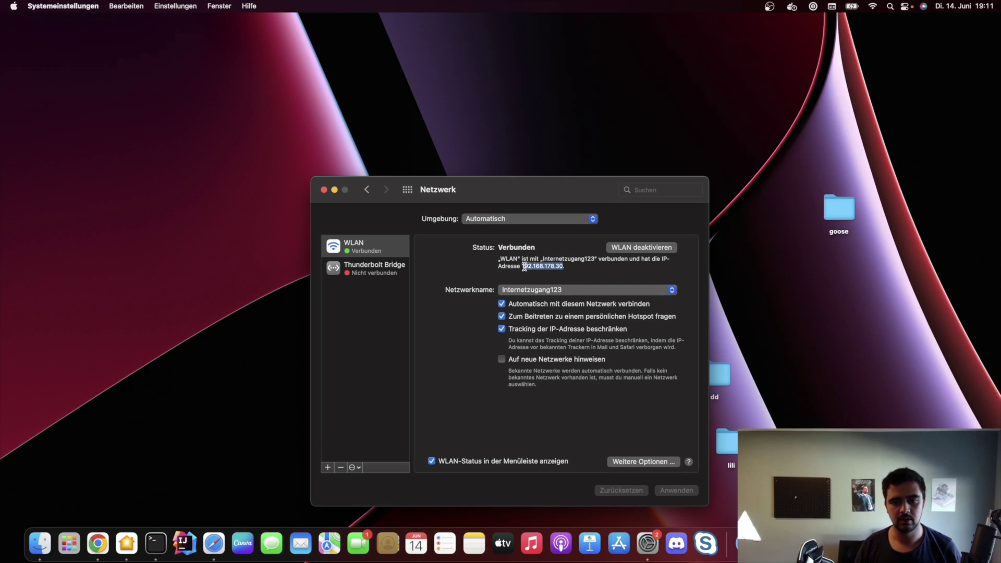
{"action": "right_click", "coordinate": [556, 267]}
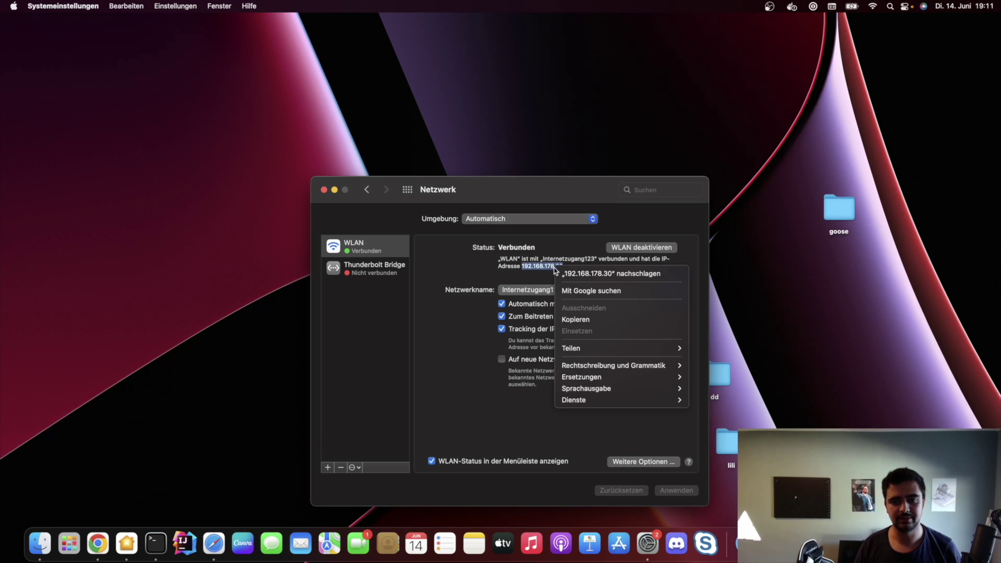
{"action": "left_click", "coordinate": [574, 319]}
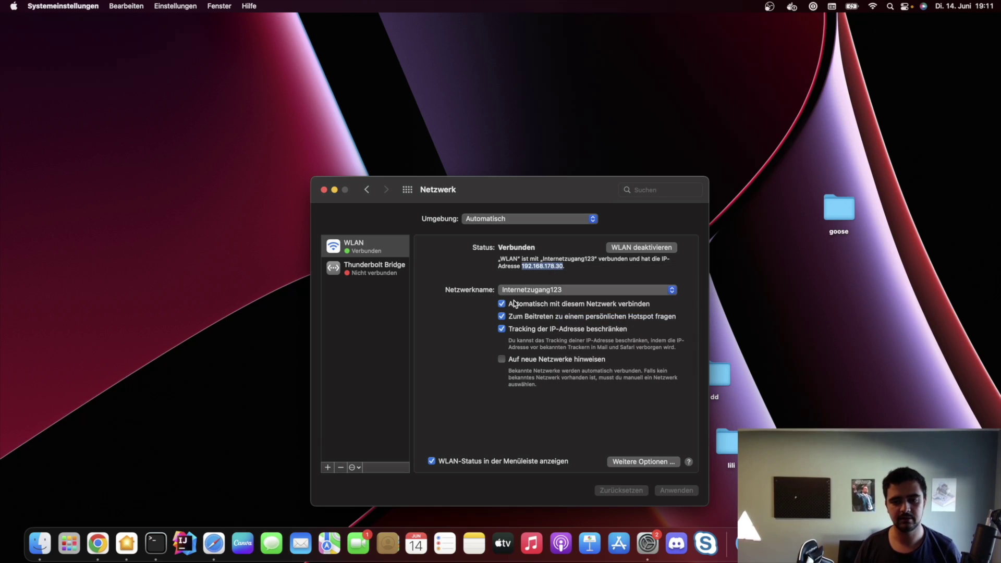
Step: Return to the Home app and replace localhost in the web request's URL with the copied address 192.168.178.30
{"action": "key", "text": "ctrl+Right"}
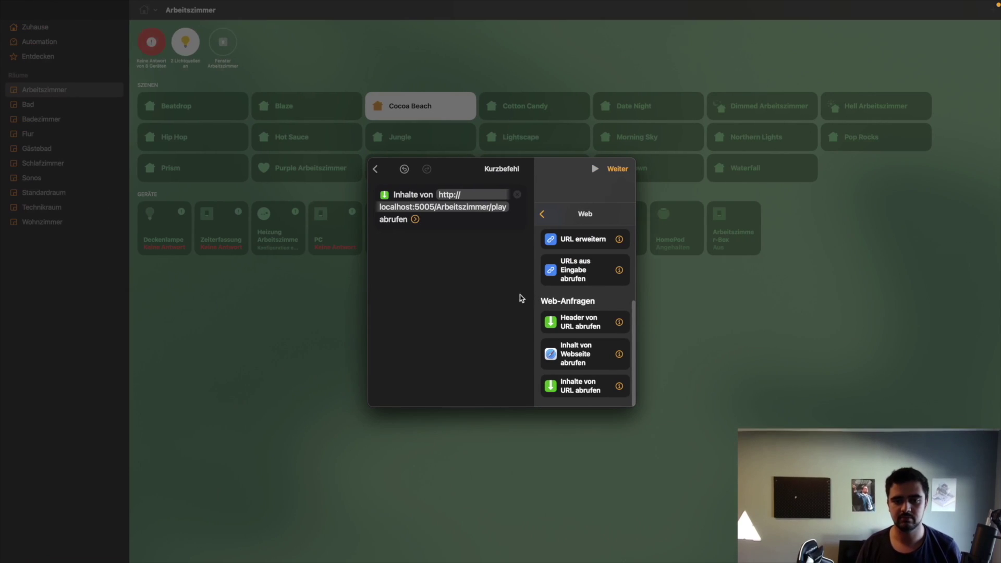
{"action": "left_click_drag", "start_coordinate": [415, 207], "coordinate": [383, 207]}
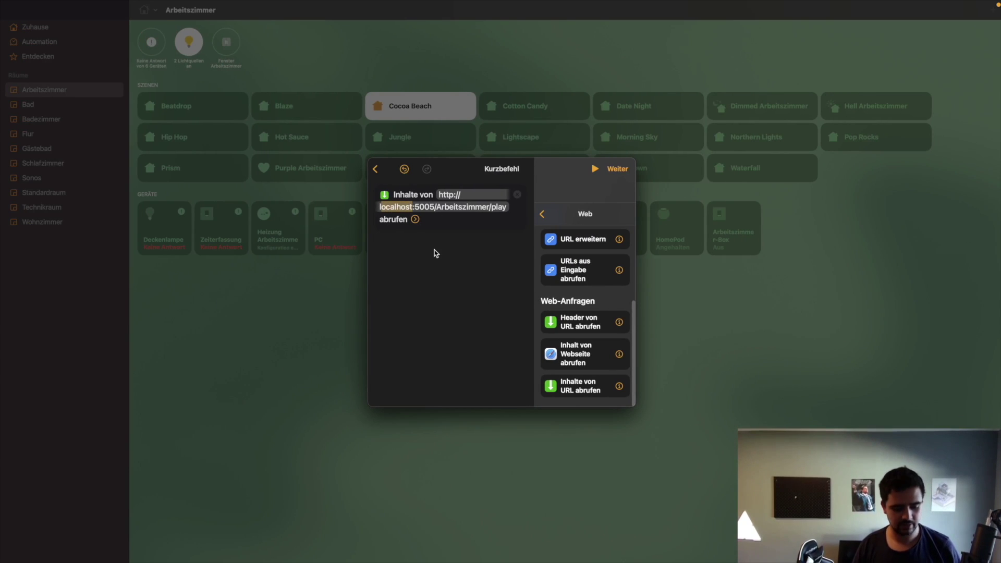
{"action": "key", "text": "BackSpace"}
{"action": "key", "text": "super+v"}
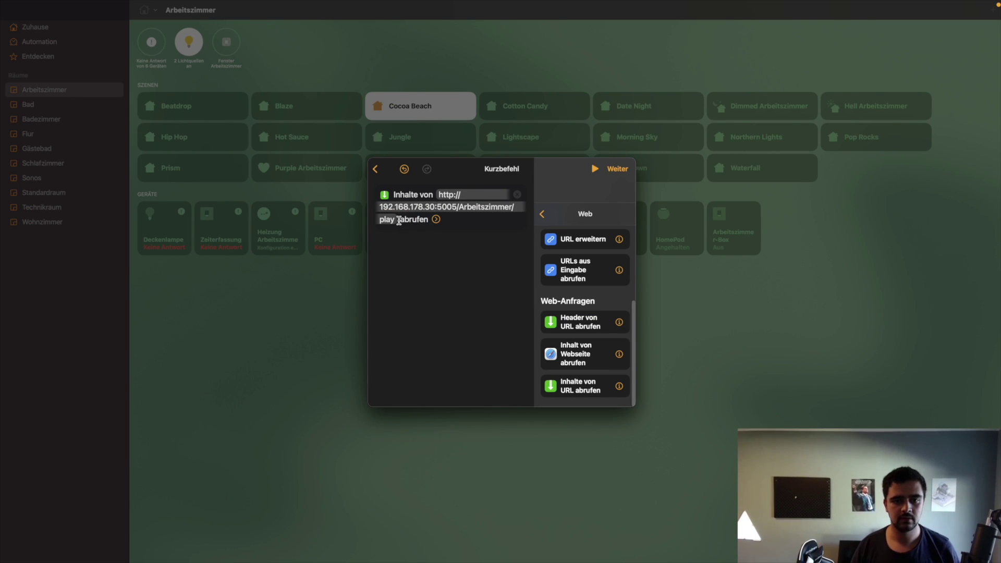
Step: Copy the complete request URL for reuse and save the Arbeitszimmer-Box aktiv automation
{"action": "left_click_drag", "start_coordinate": [398, 220], "coordinate": [416, 199]}
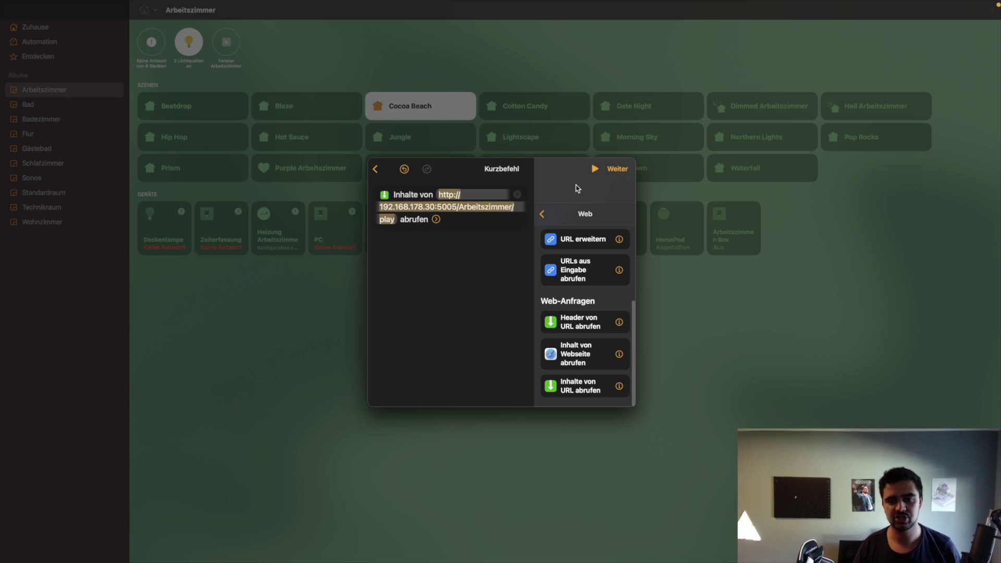
{"action": "left_click", "coordinate": [606, 175]}
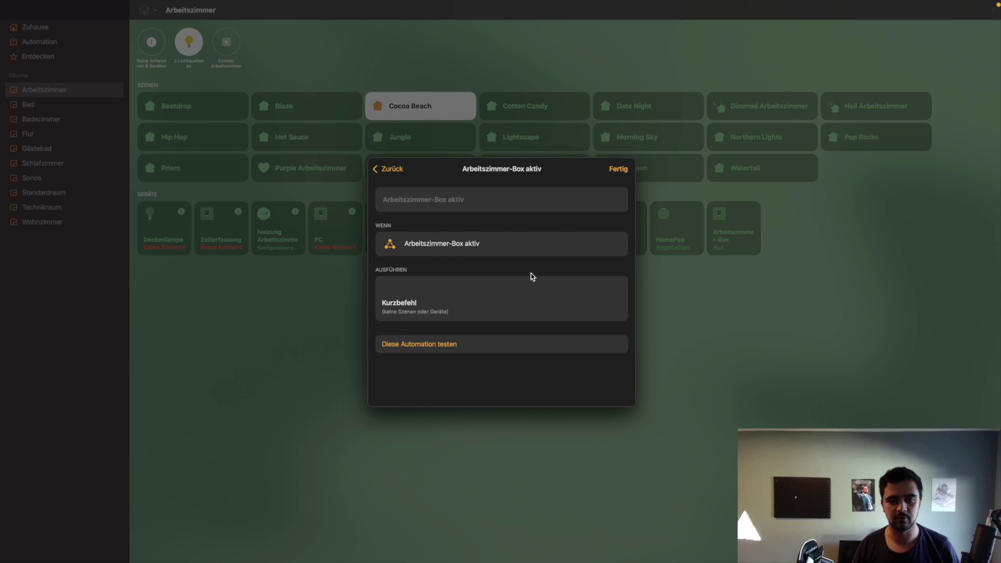
{"action": "left_click", "coordinate": [619, 171]}
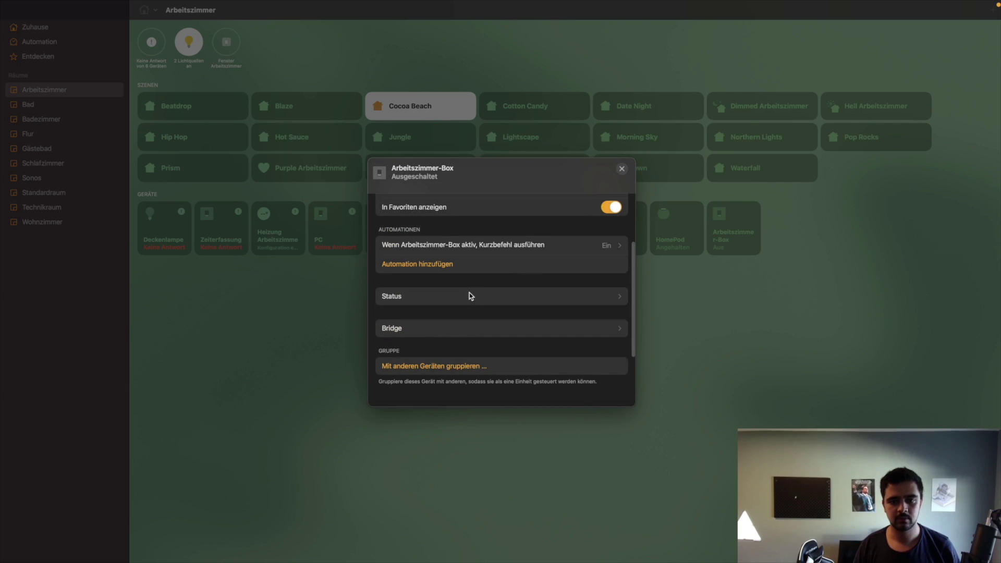
Step: Add a second device-controlled automation triggered when Arbeitszimmer-Box turns inaktiv
{"action": "left_click", "coordinate": [483, 269]}
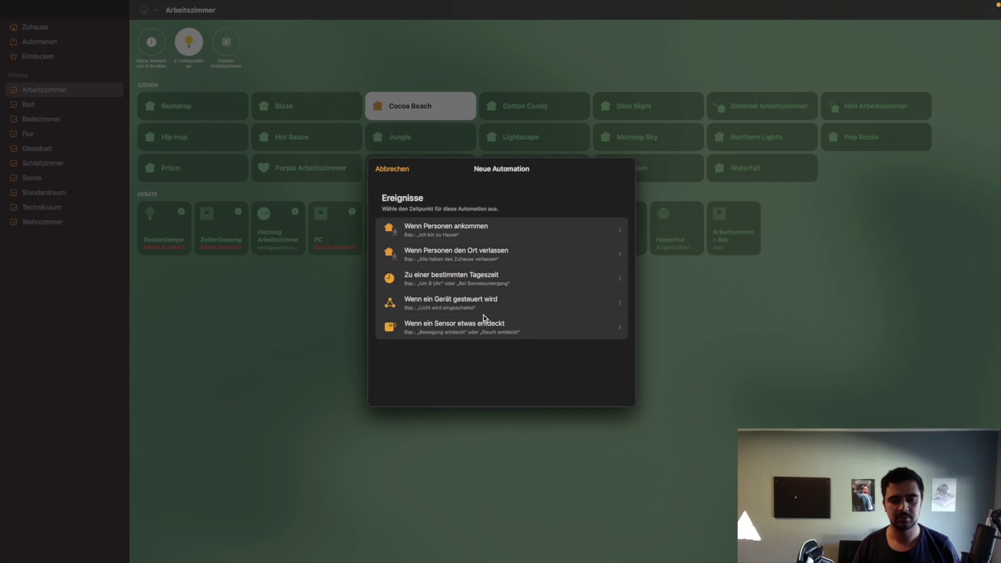
{"action": "left_click", "coordinate": [470, 306]}
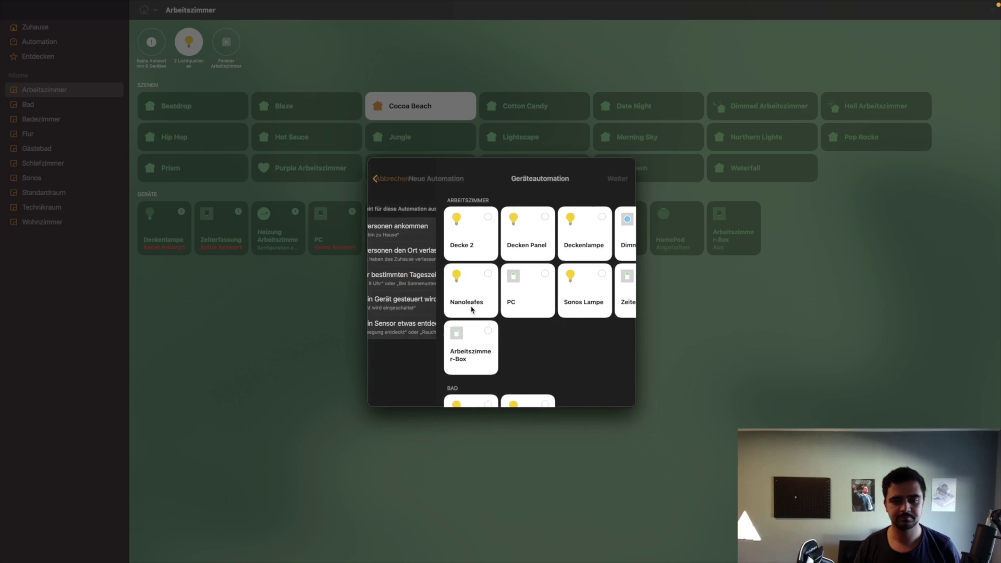
{"action": "scroll", "coordinate": [475, 310], "scroll_direction": "down", "scroll_amount": 5}
{"action": "scroll", "coordinate": [424, 277], "scroll_direction": "up", "scroll_amount": 3}
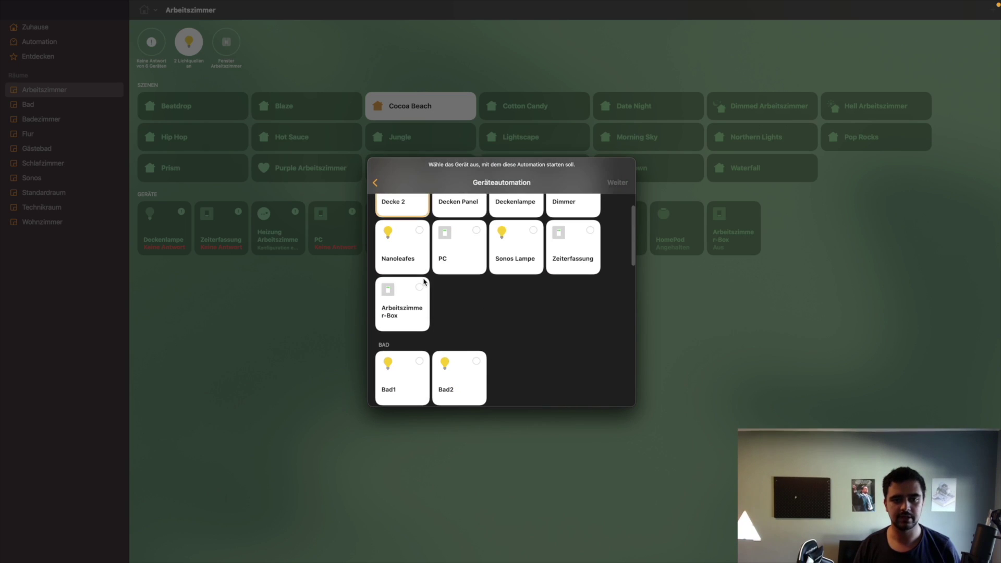
{"action": "left_click", "coordinate": [416, 295]}
{"action": "left_click", "coordinate": [617, 184]}
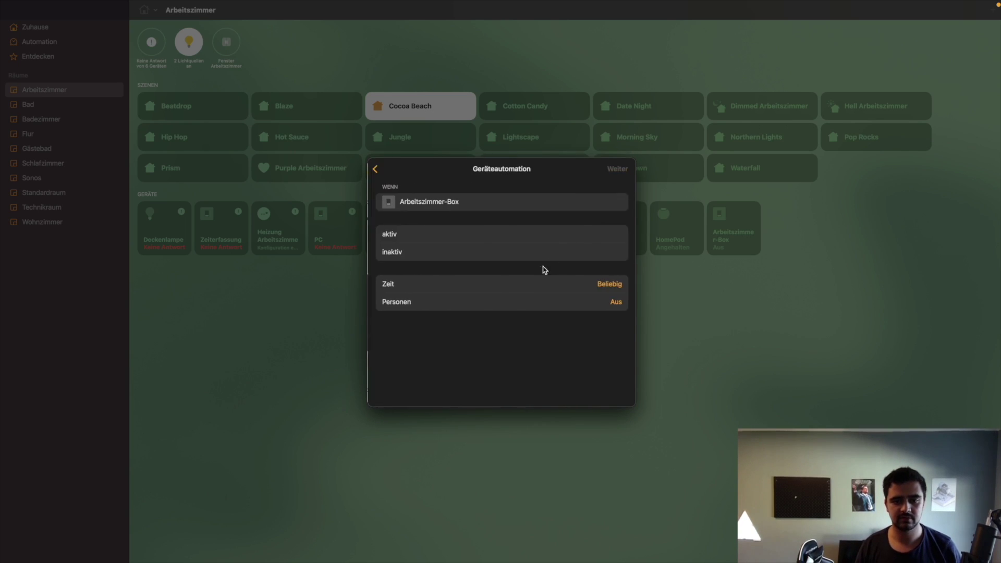
{"action": "left_click", "coordinate": [505, 258]}
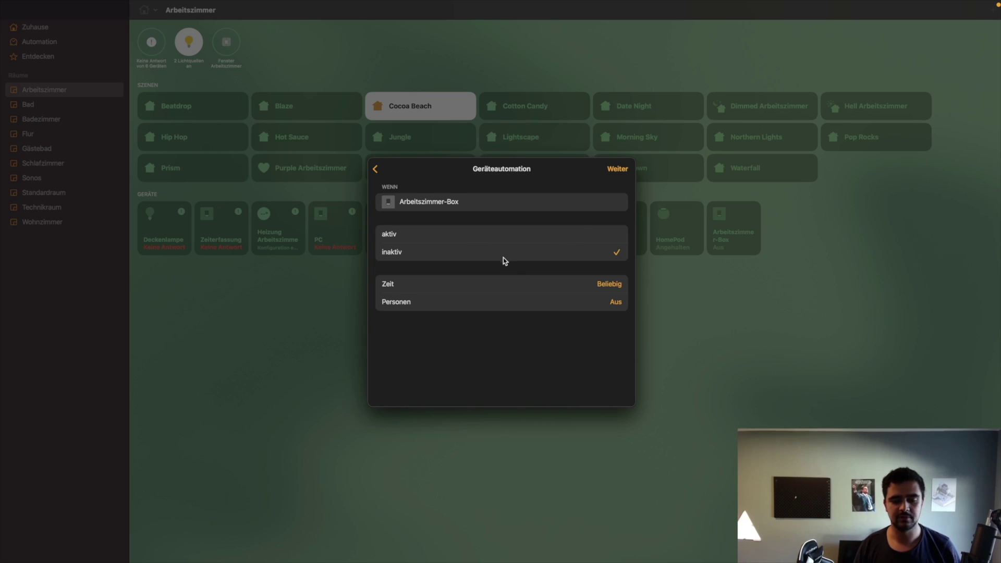
{"action": "left_click", "coordinate": [615, 170]}
Step: Convert the inaktiv automation to a Kurzbefehl and remove its default "Szenen und Geräte festlegen" action
{"action": "scroll", "coordinate": [534, 280], "scroll_direction": "down", "scroll_amount": 15}
{"action": "scroll", "coordinate": [532, 283], "scroll_direction": "down", "scroll_amount": 3}
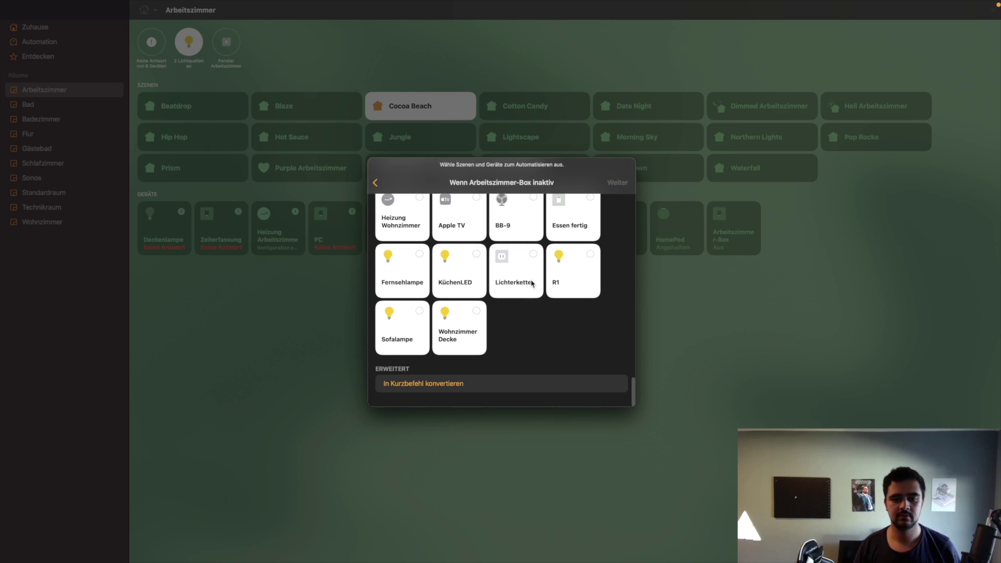
{"action": "left_click", "coordinate": [452, 385]}
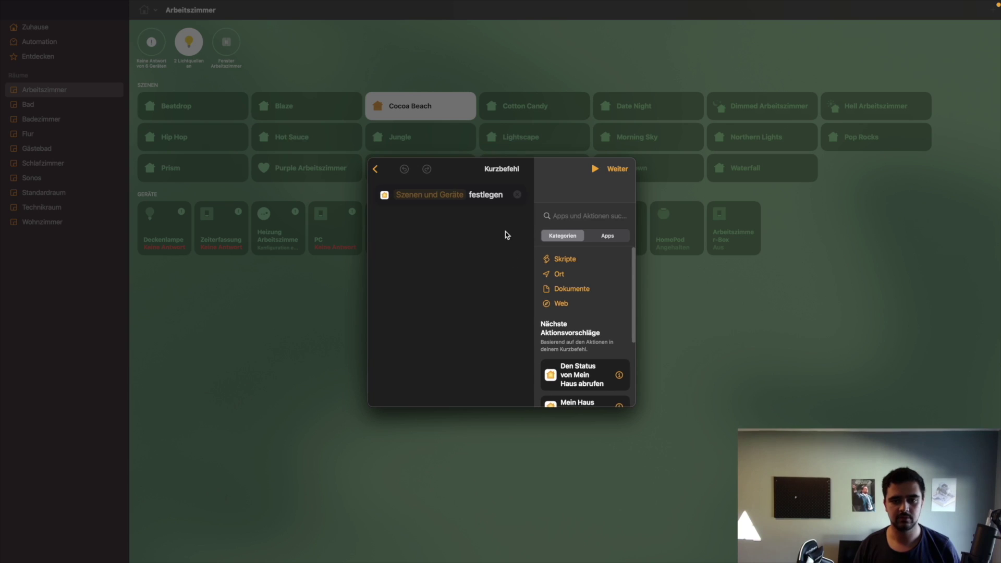
{"action": "left_click", "coordinate": [516, 195]}
Step: Add the web request action "Inhalte von URL abrufen" to the inaktiv automation's Kurzbefehl
{"action": "left_click", "coordinate": [561, 303]}
{"action": "scroll", "coordinate": [567, 321], "scroll_direction": "down", "scroll_amount": 3}
{"action": "left_click", "coordinate": [572, 388]}
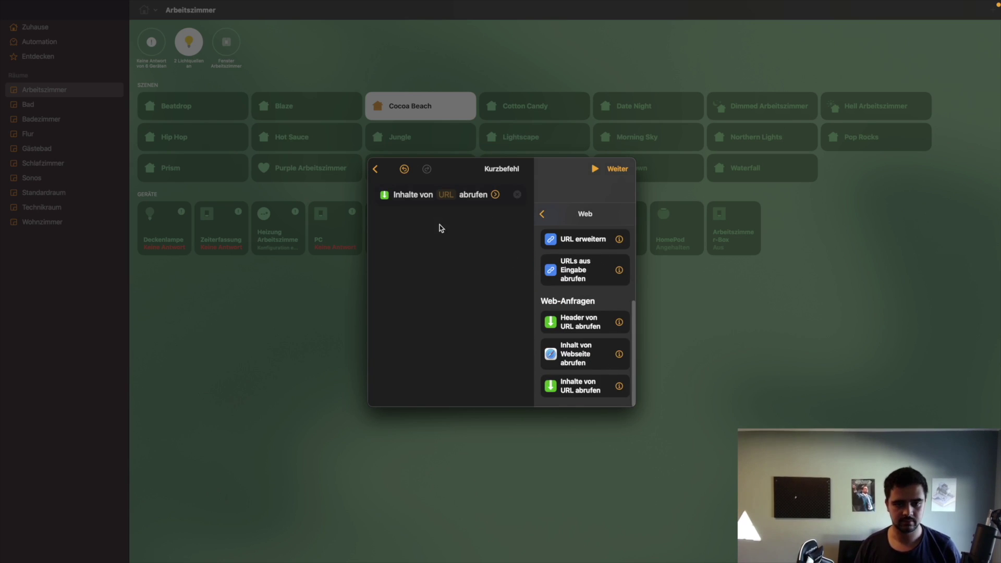
{"action": "left_click", "coordinate": [445, 194]}
{"action": "type", "text": "http://192.168.178.30:5005/Arbeitszimmer/play"}
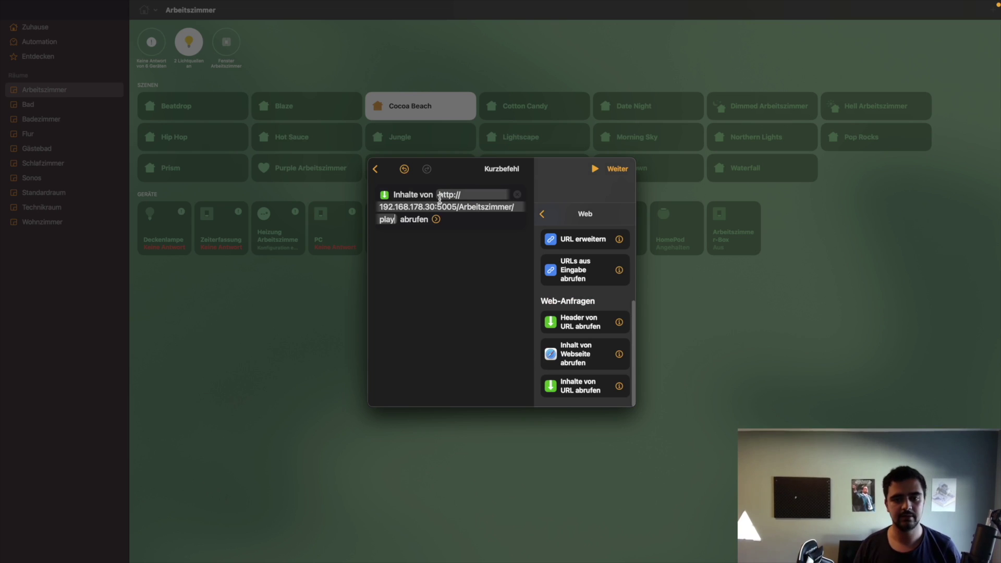
{"action": "key", "text": "BackSpace"}
{"action": "key", "text": "BackSpace"}
{"action": "key", "text": "BackSpace"}
{"action": "key", "text": "BackSpace"}
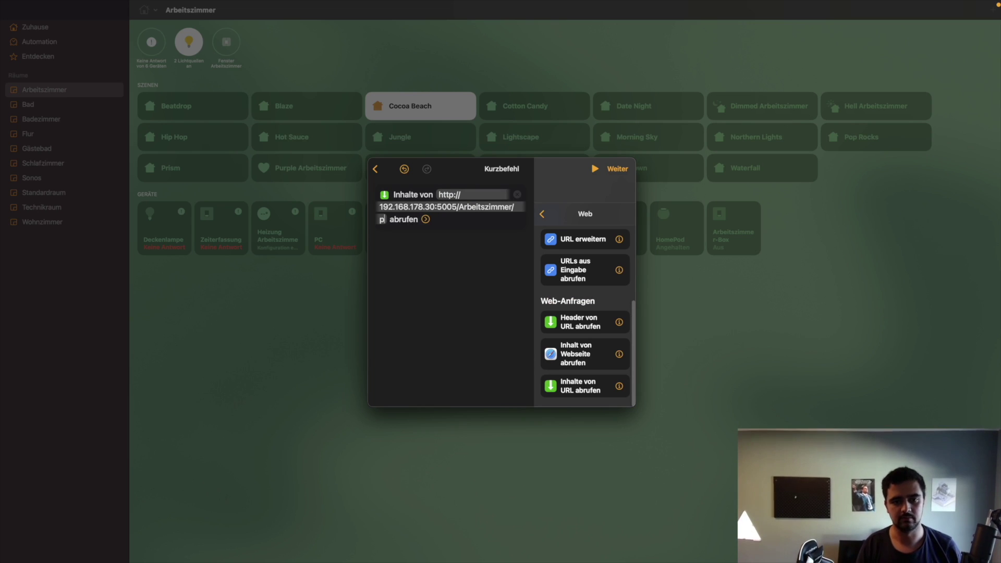
{"action": "type", "text": "pause"}
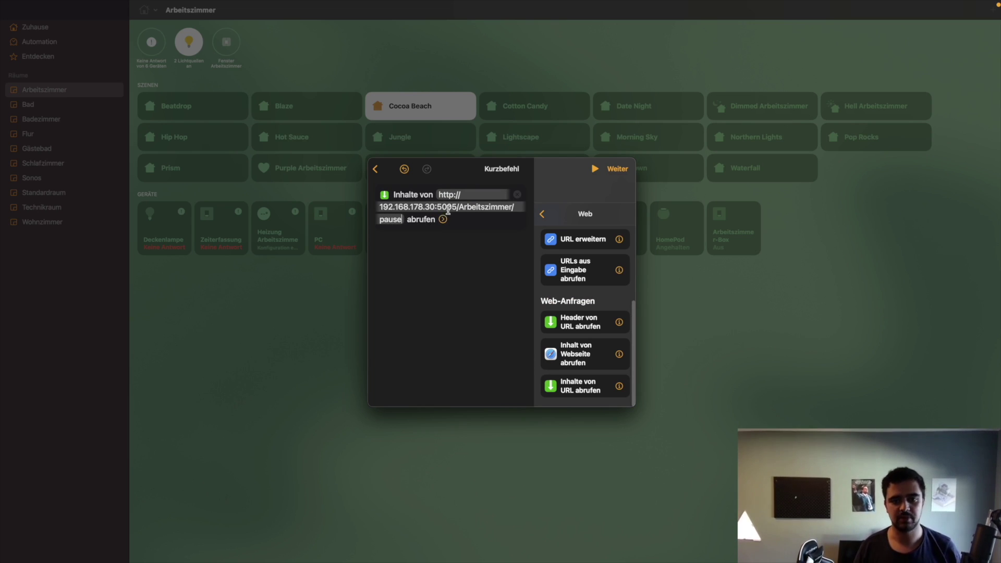
{"action": "left_click", "coordinate": [626, 170]}
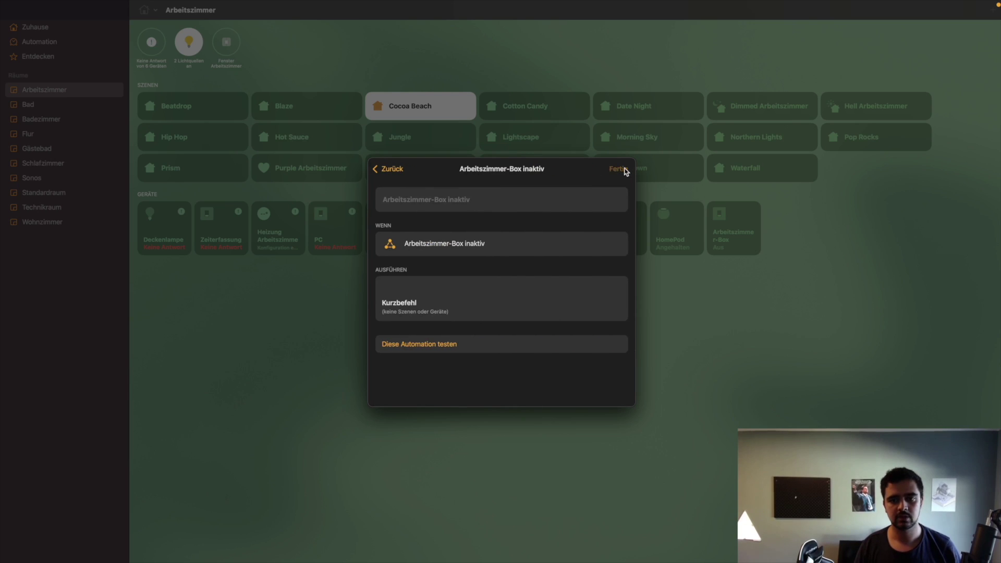
{"action": "left_click", "coordinate": [626, 170]}
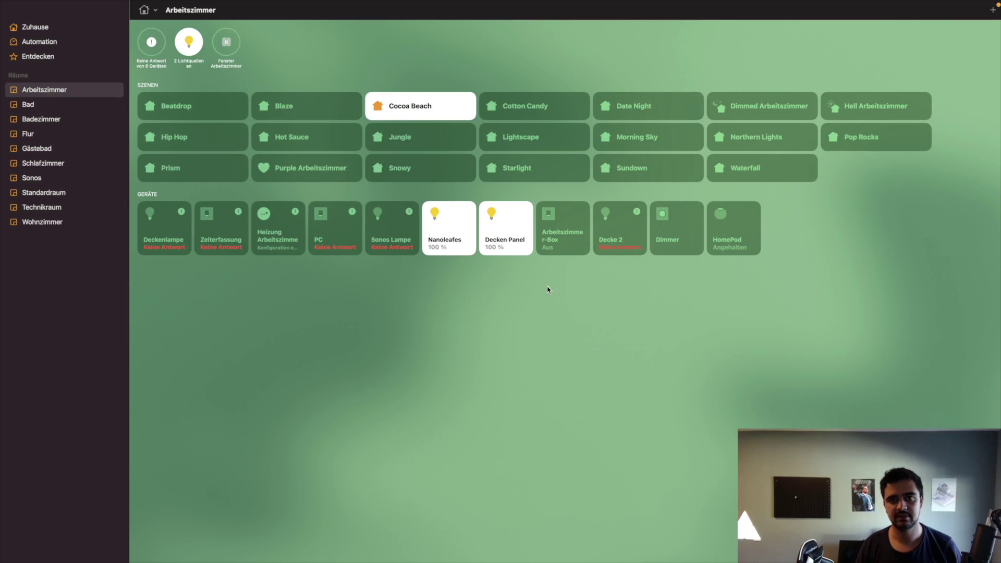
Step: Switch Arbeitszimmer-Box on and off again to test the play and pause automations
{"action": "left_click", "coordinate": [563, 243]}
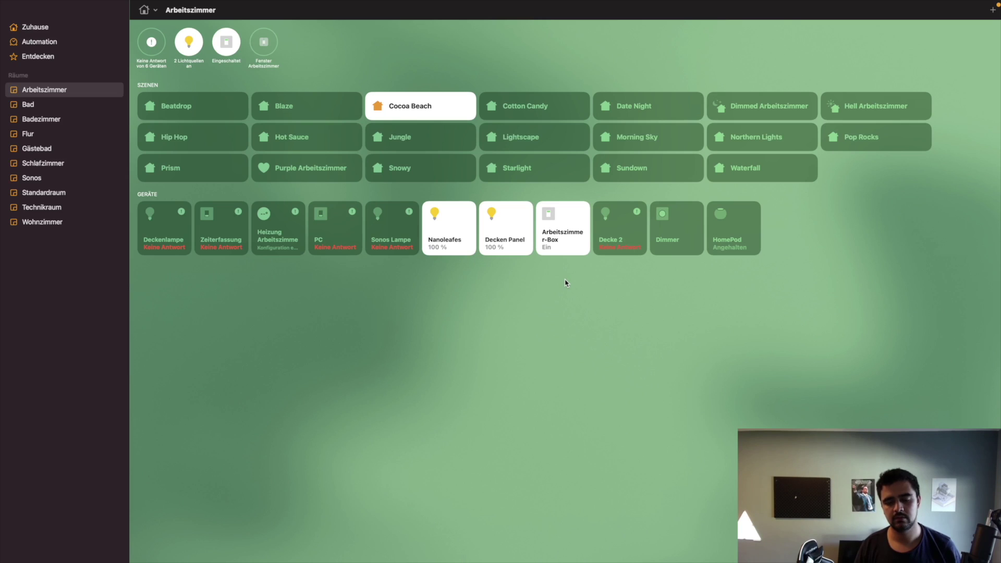
{"action": "left_click", "coordinate": [563, 252]}
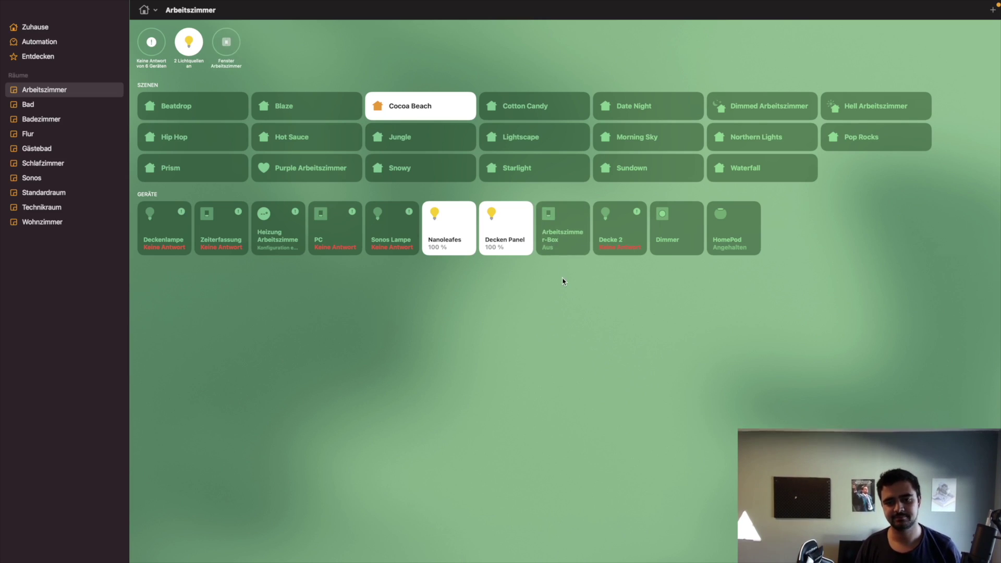